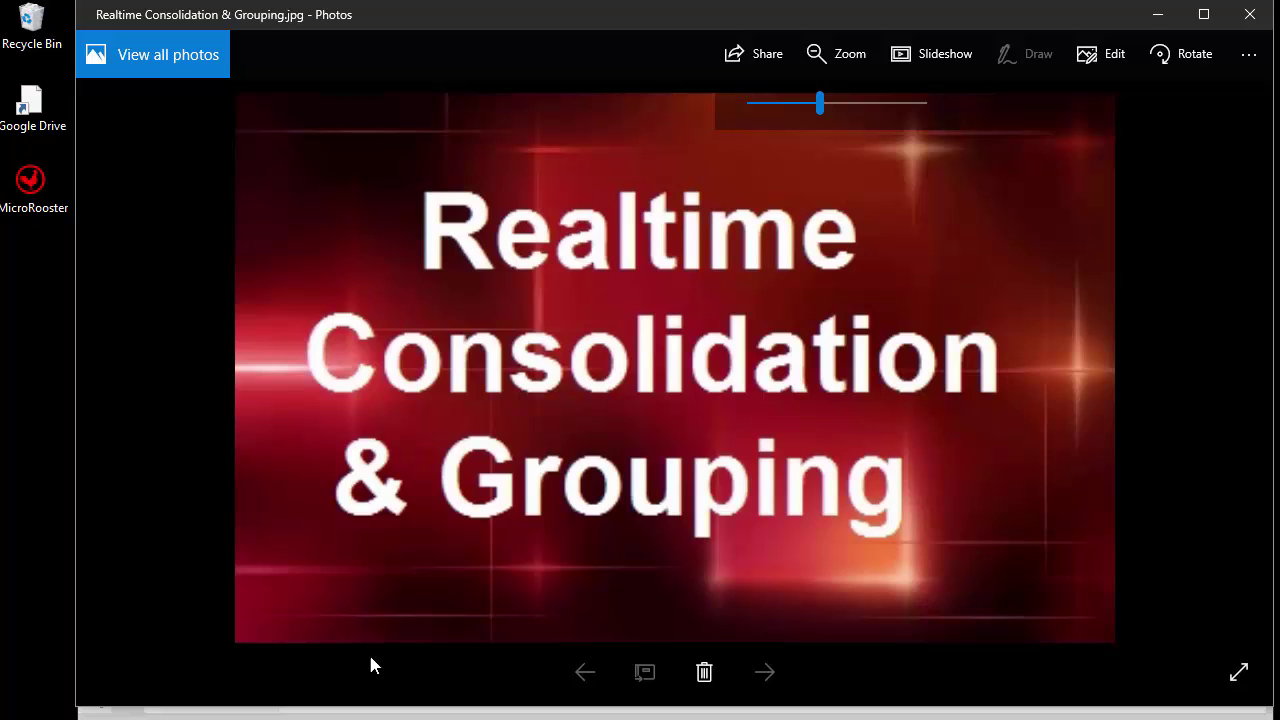
Run the MicroRooster Web Grouping Demo report from the My Reports list
{"action": "left_click", "coordinate": [214, 716]}
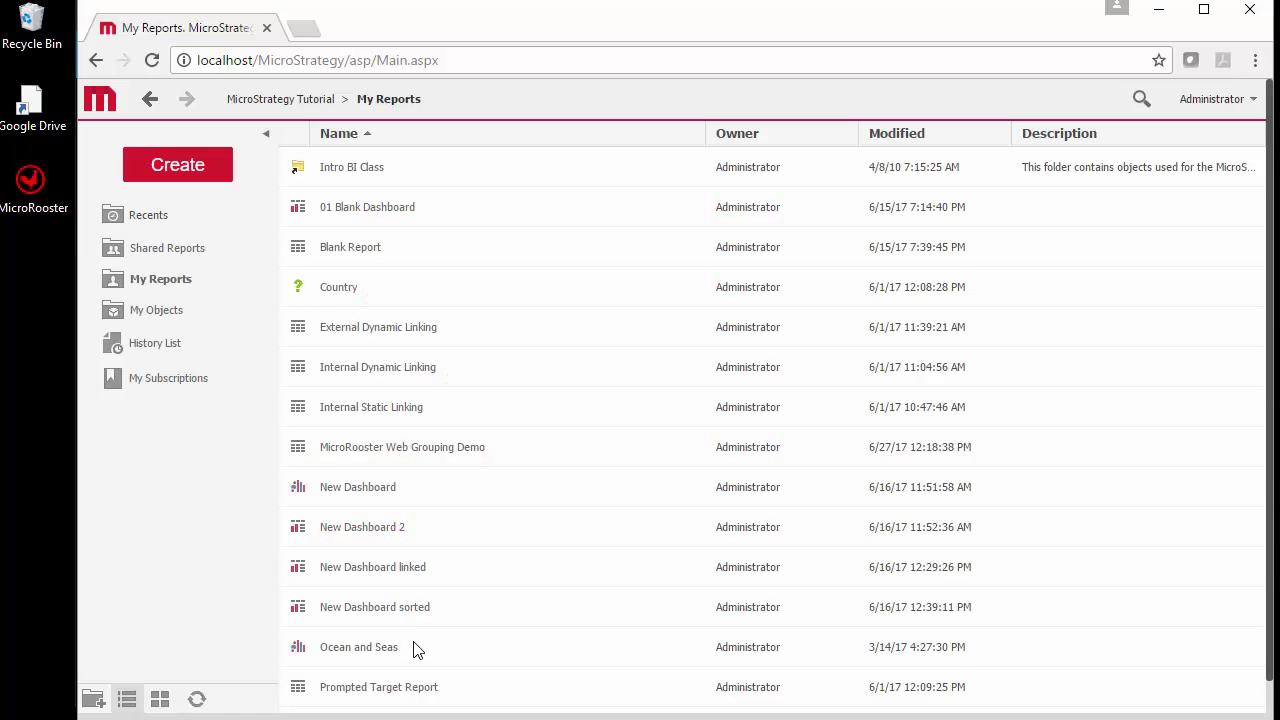
{"action": "scroll", "coordinate": [265, 580], "scroll_direction": "down", "scroll_amount": 1}
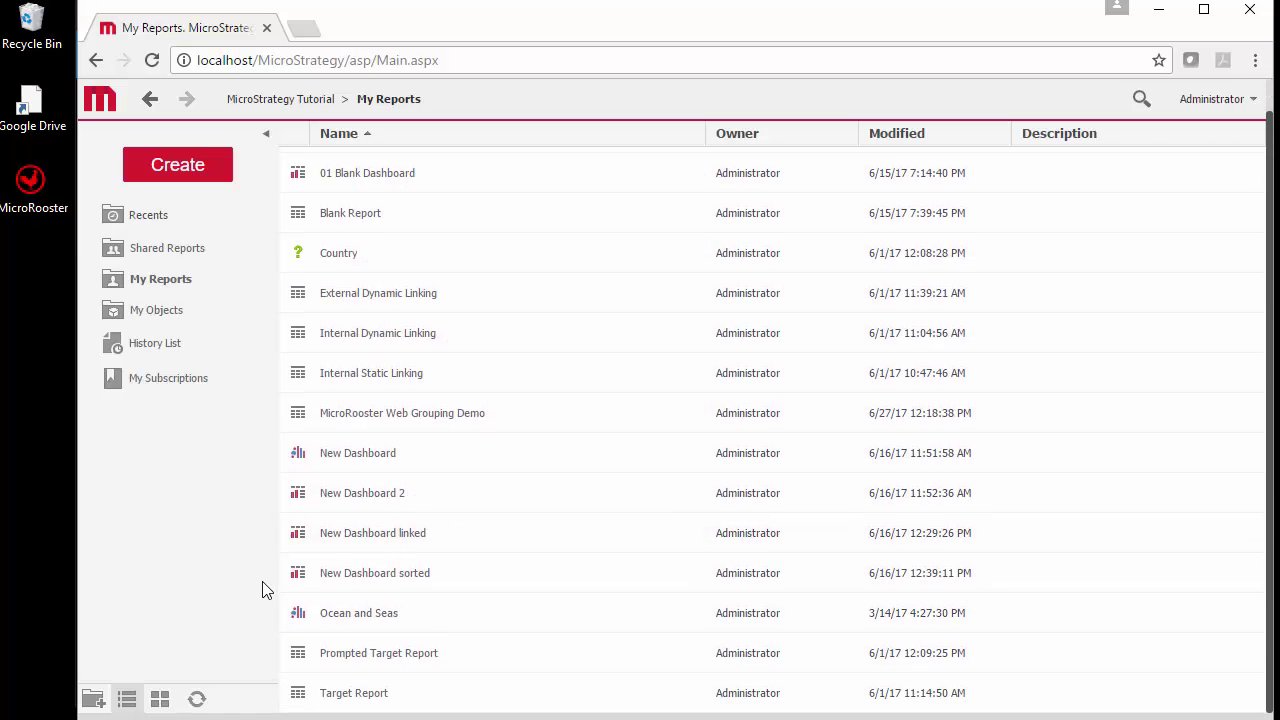
{"action": "left_click", "coordinate": [363, 413]}
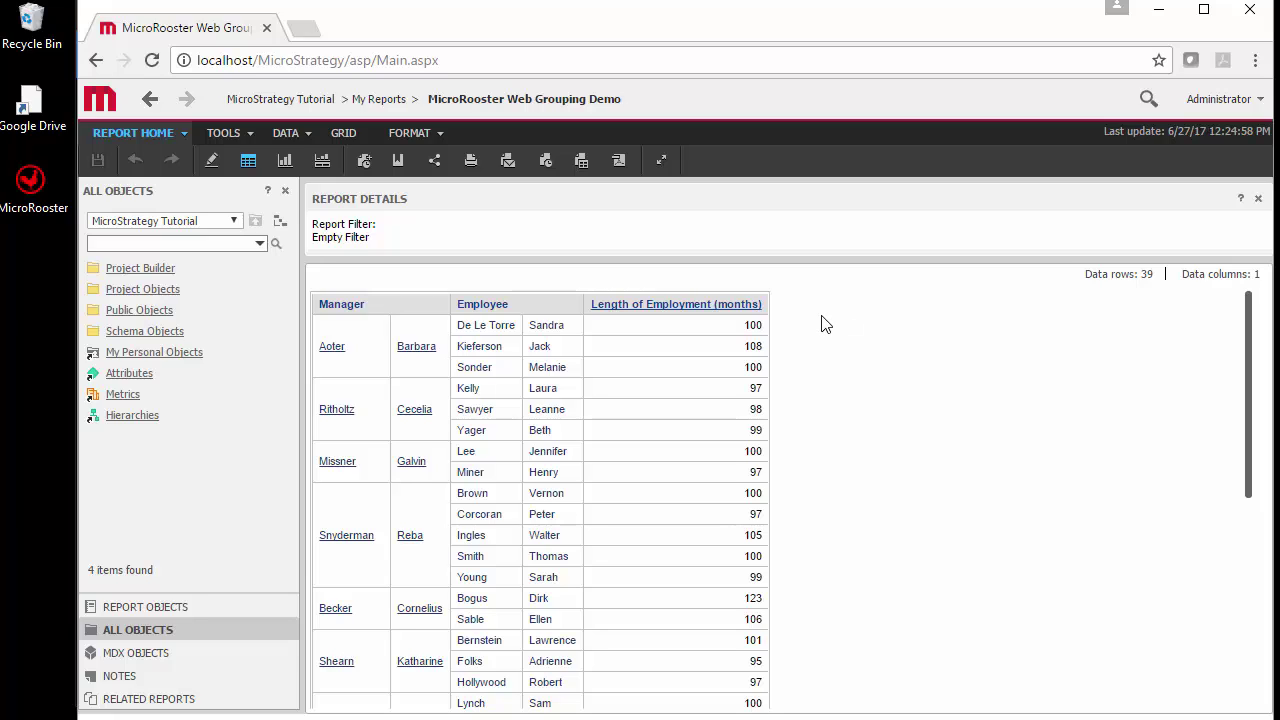
Combine the three selected managers into a new group named 'Random List'
{"action": "left_click", "coordinate": [376, 358]}
{"action": "left_click", "coordinate": [376, 412]}
{"action": "left_click", "coordinate": [376, 462]}
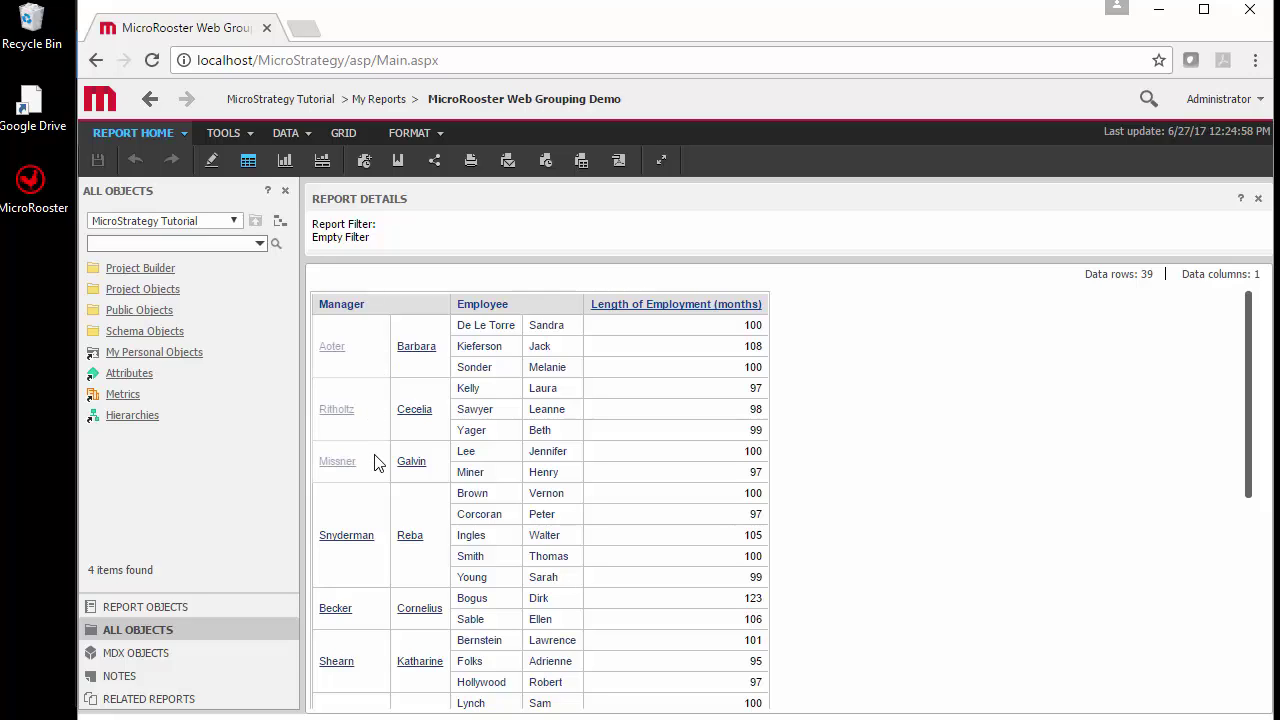
{"action": "right_click", "coordinate": [350, 336]}
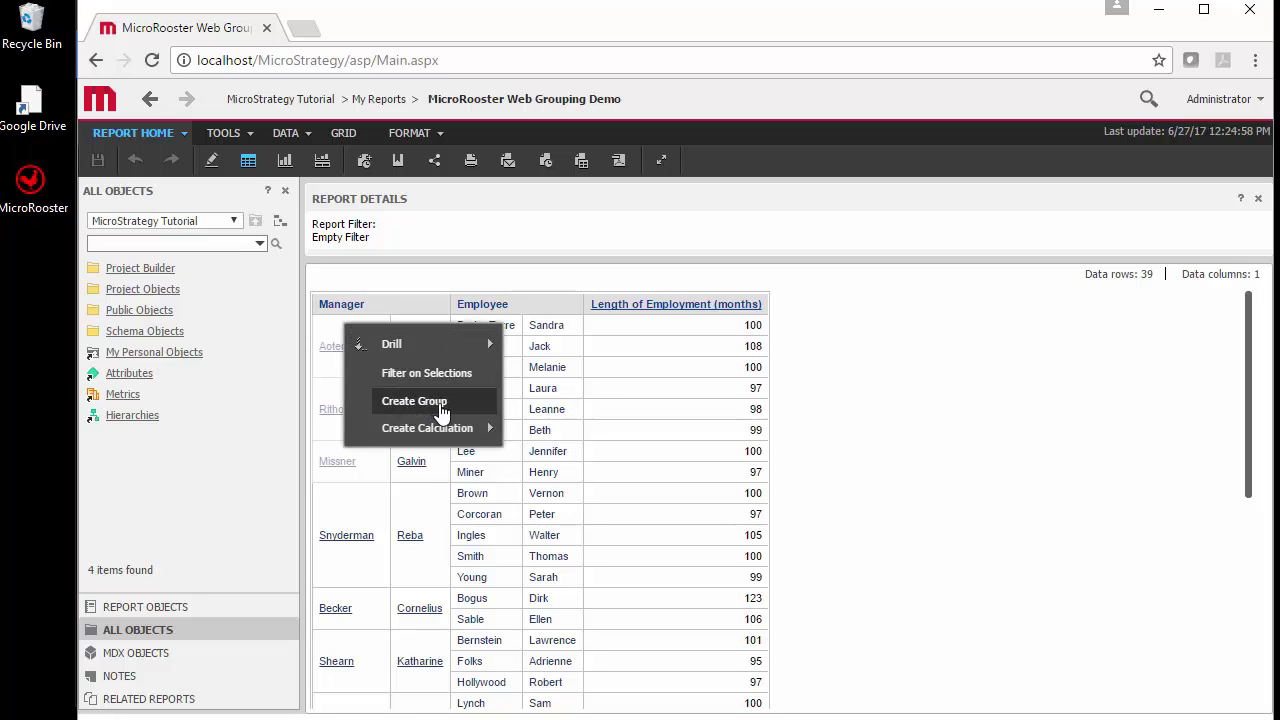
{"action": "left_click", "coordinate": [439, 410]}
{"action": "type", "text": "Random List"}
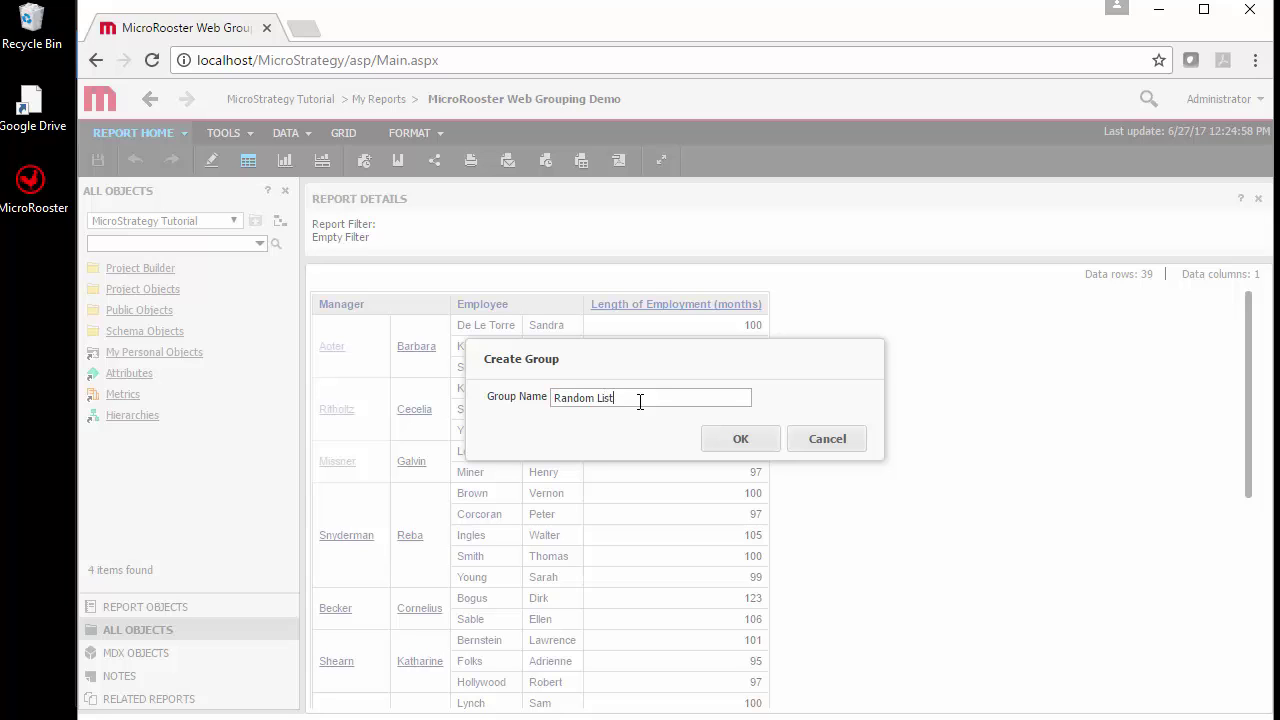
{"action": "left_click", "coordinate": [728, 437]}
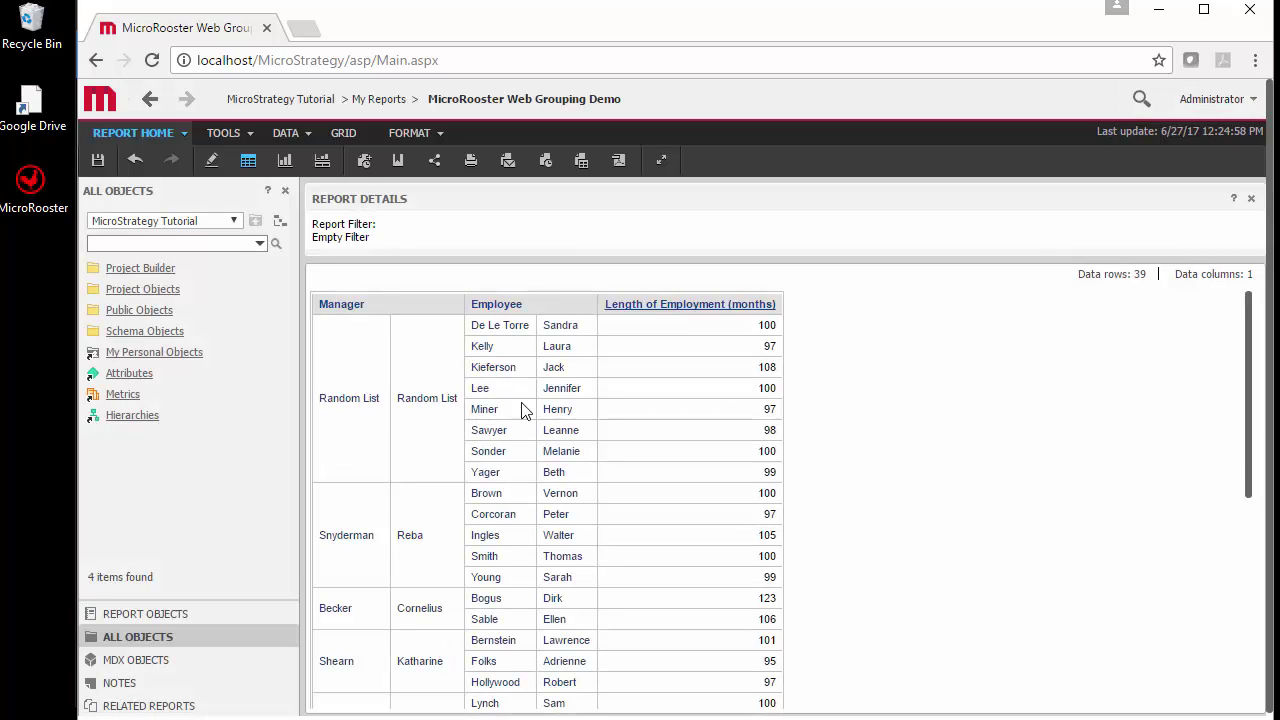
Add grand Total and Average rows displayed at the top of each level
{"action": "left_click", "coordinate": [306, 144]}
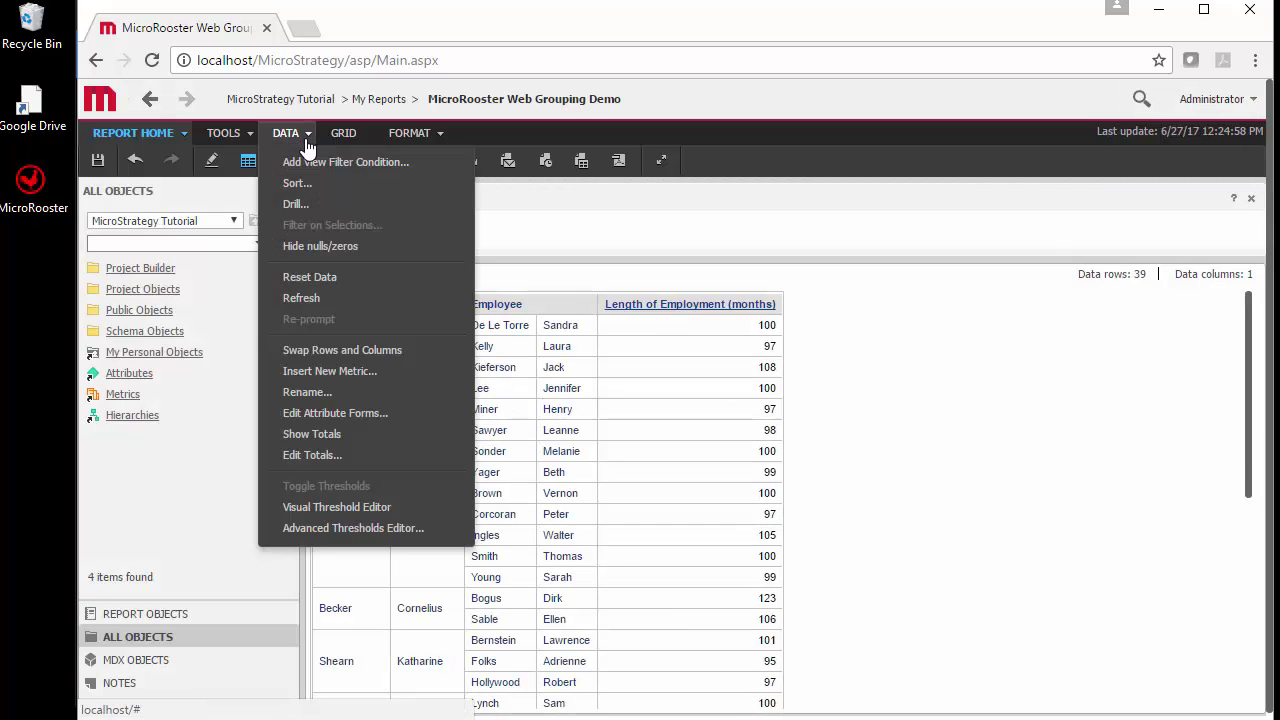
{"action": "left_click", "coordinate": [330, 453]}
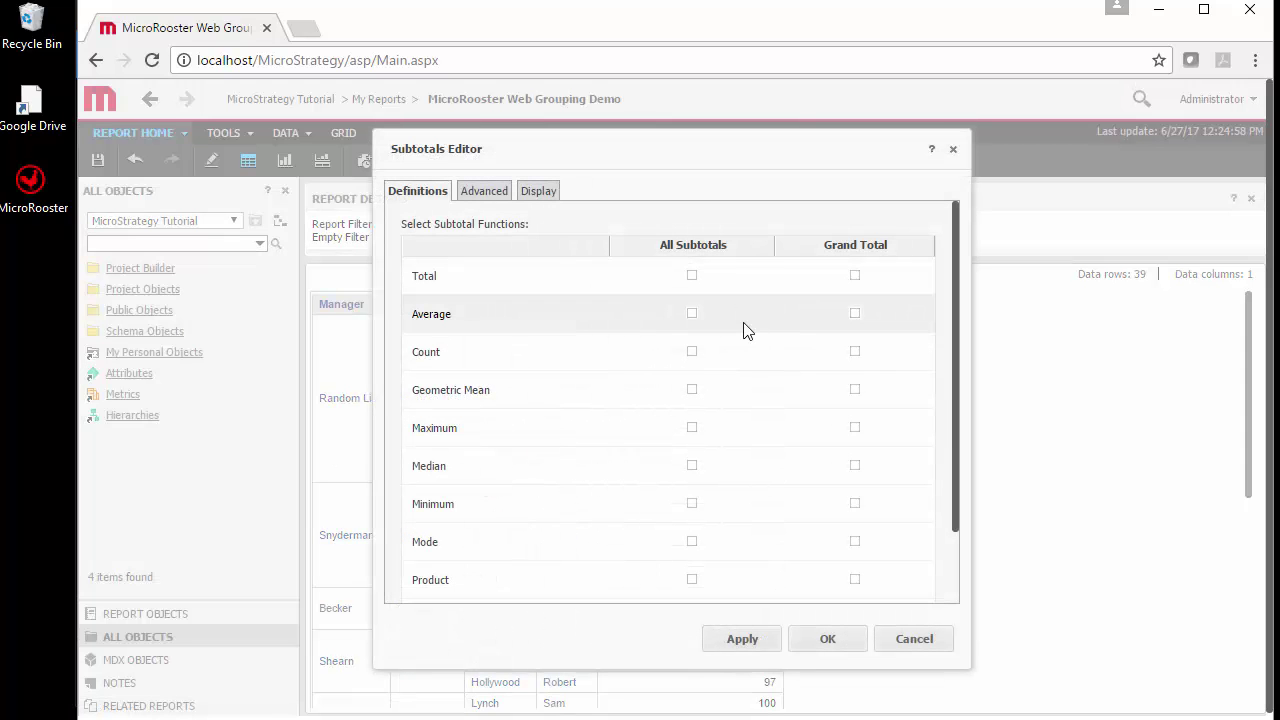
{"action": "left_click", "coordinate": [855, 276]}
{"action": "left_click", "coordinate": [856, 312]}
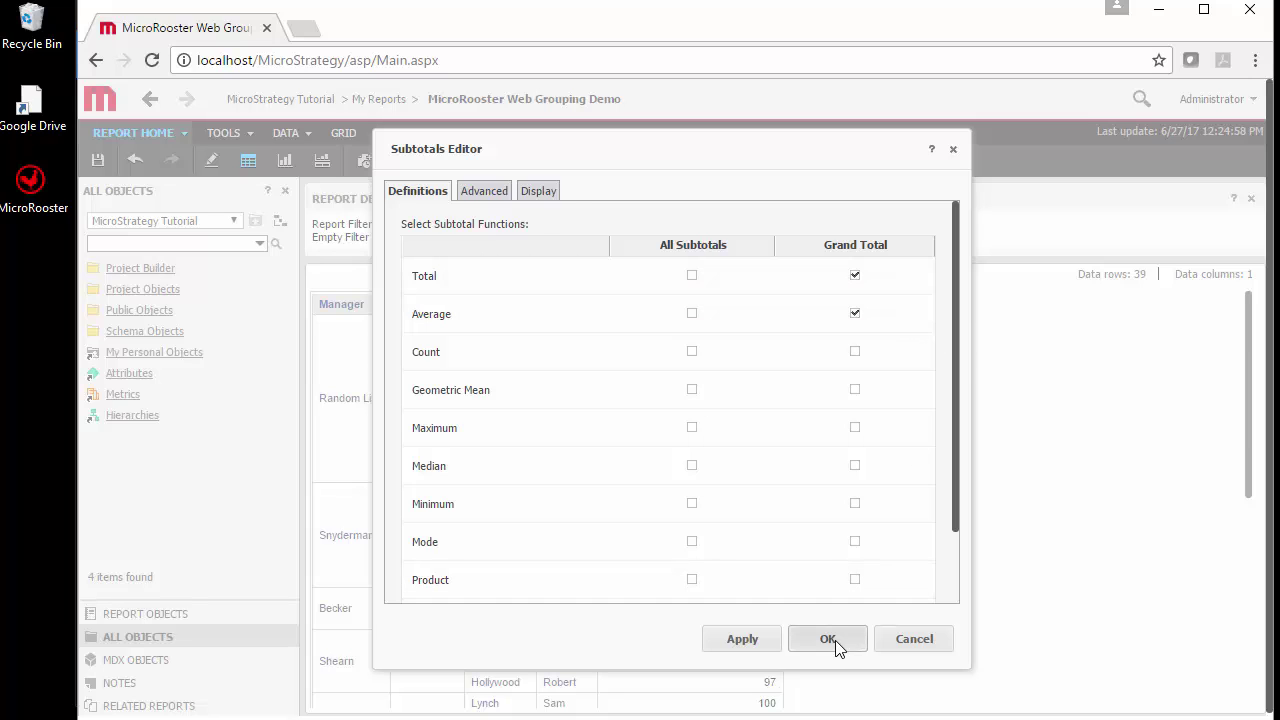
{"action": "left_click", "coordinate": [540, 191]}
{"action": "left_click", "coordinate": [486, 251]}
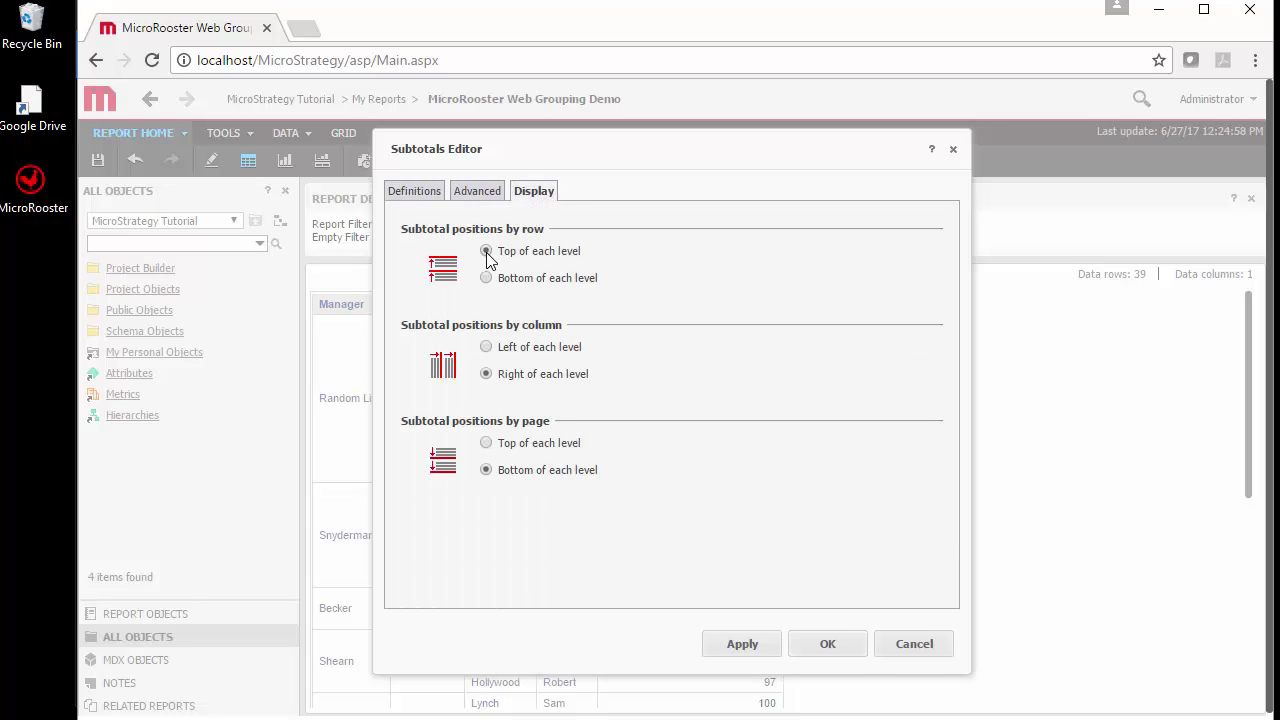
{"action": "left_click", "coordinate": [479, 193]}
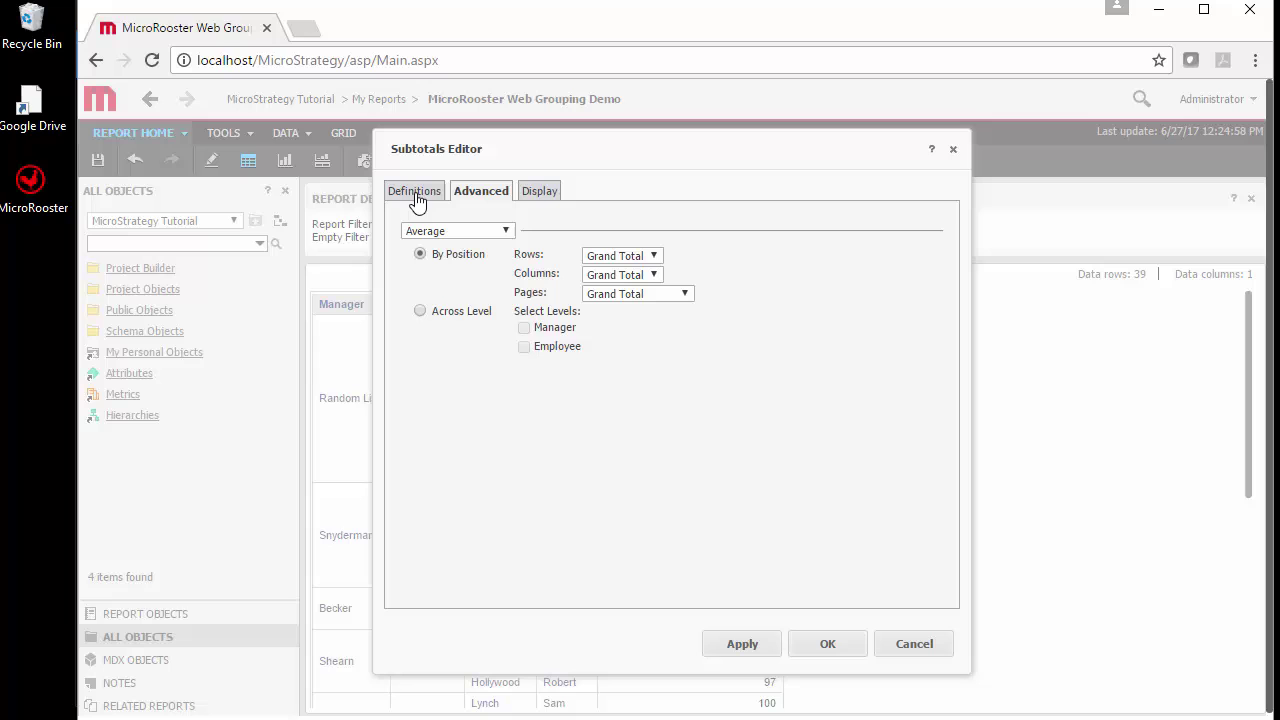
{"action": "left_click", "coordinate": [848, 654]}
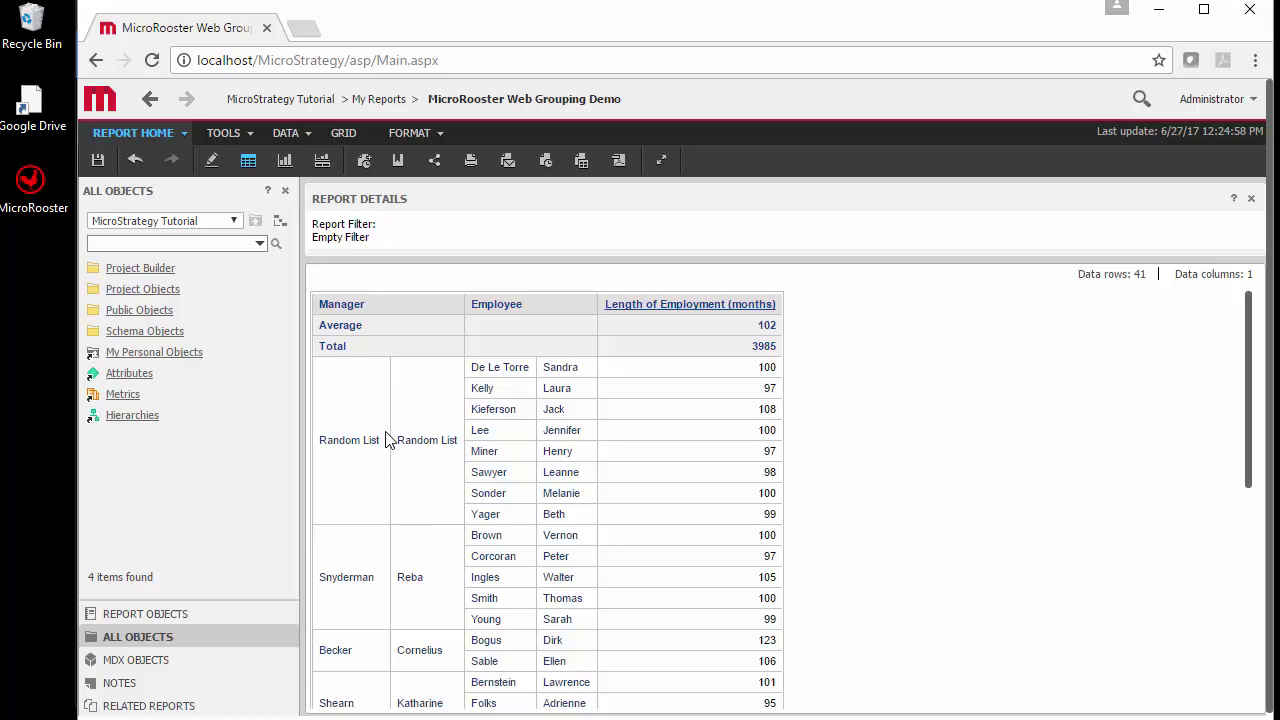
Reapply the Manager derived element properties so the grouped managers show individually, giving Total 4784
{"action": "right_click", "coordinate": [358, 310]}
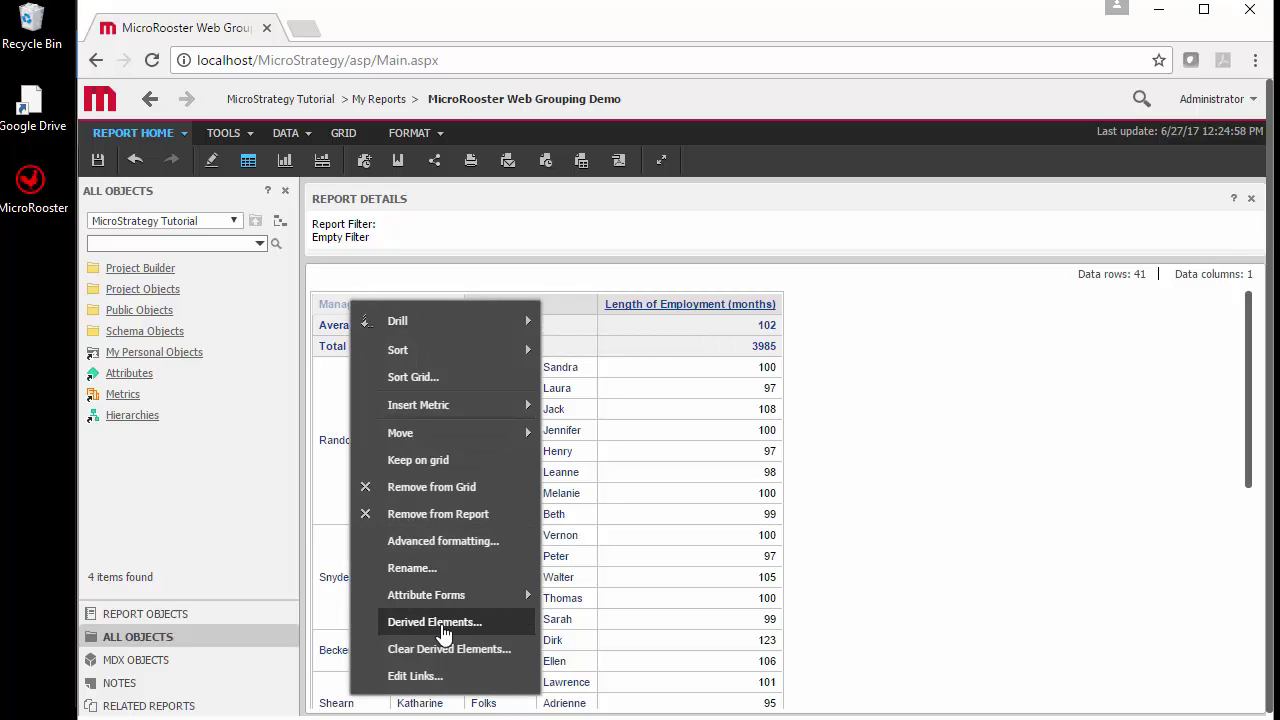
{"action": "left_click", "coordinate": [436, 624]}
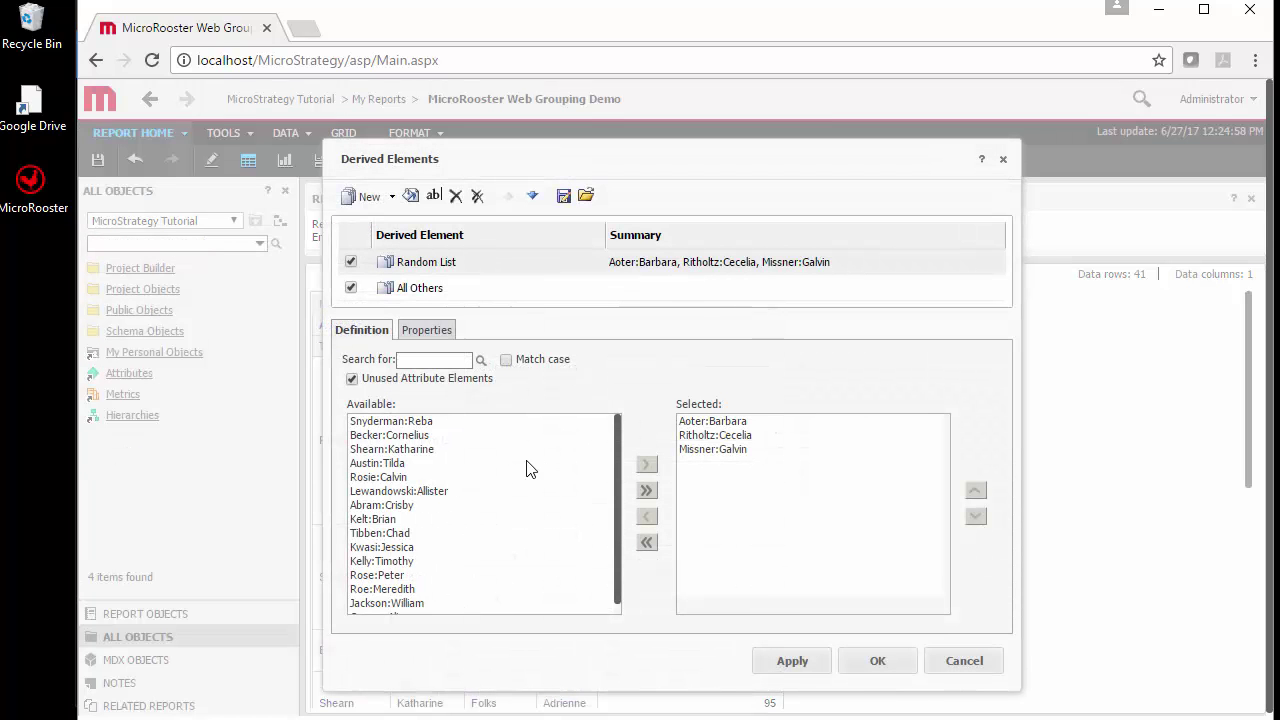
{"action": "left_click", "coordinate": [430, 332]}
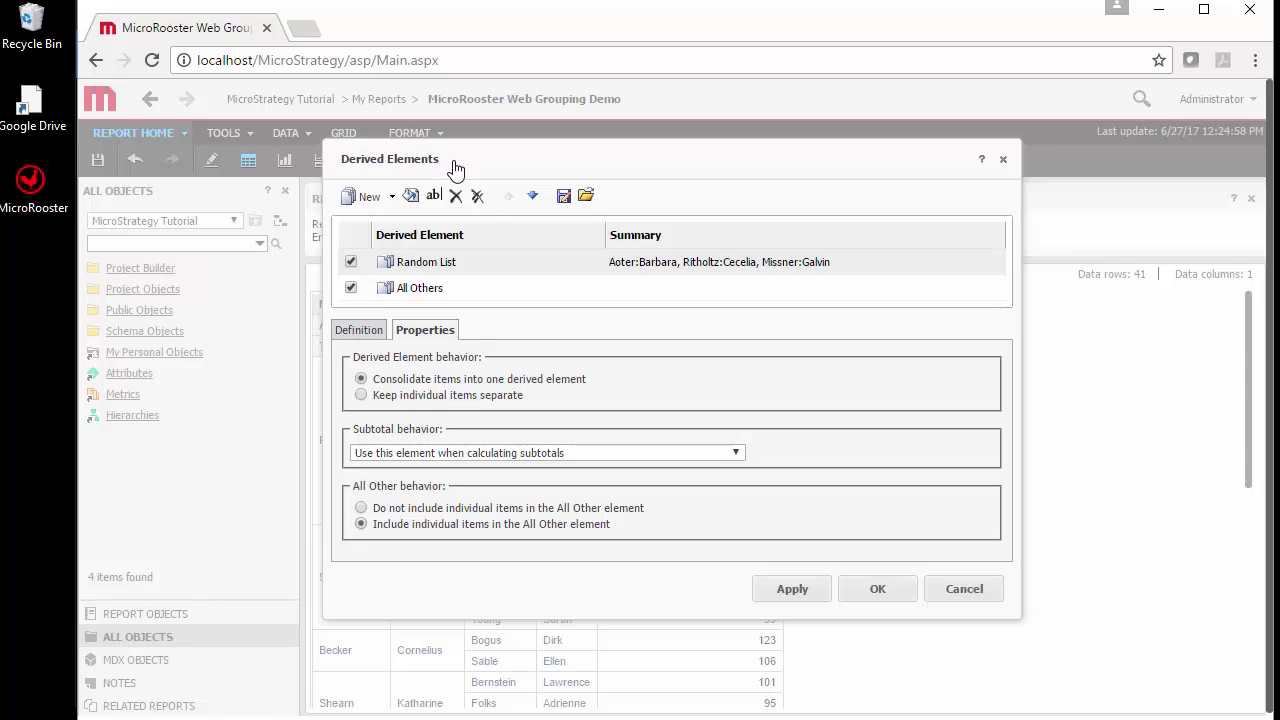
{"action": "left_click_drag", "start_coordinate": [451, 166], "coordinate": [900, 170]}
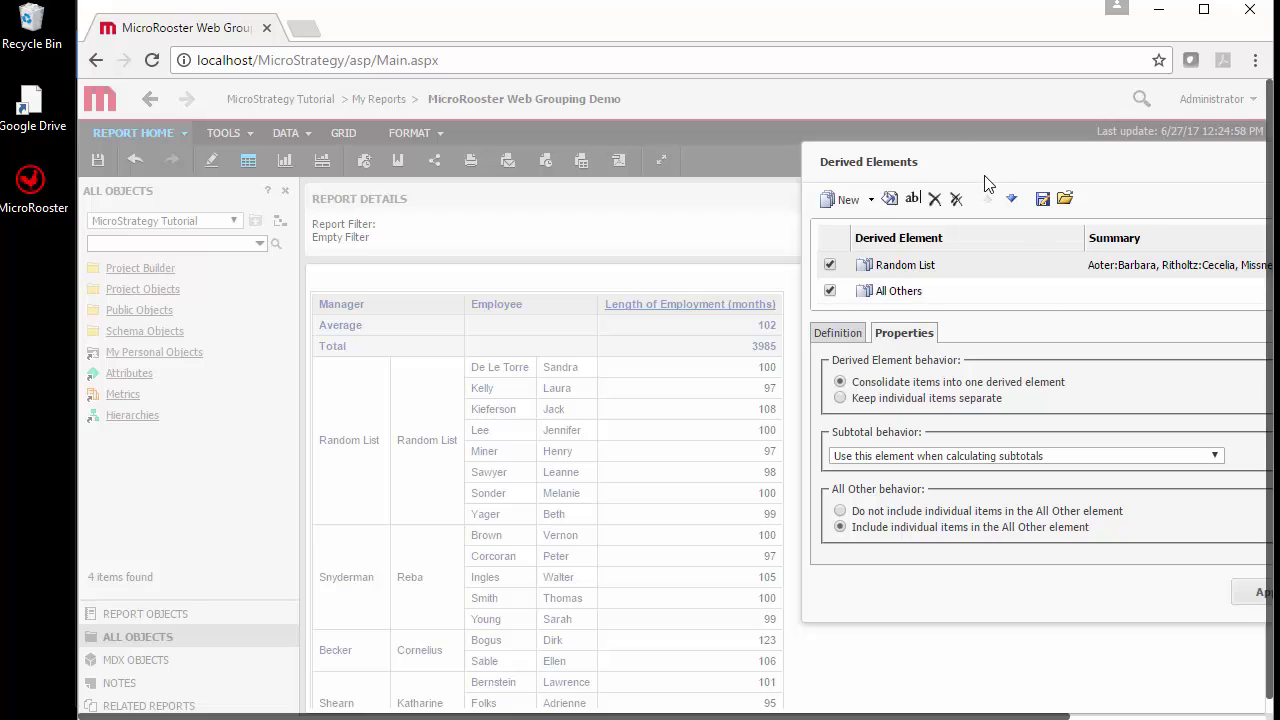
{"action": "left_click", "coordinate": [1257, 592]}
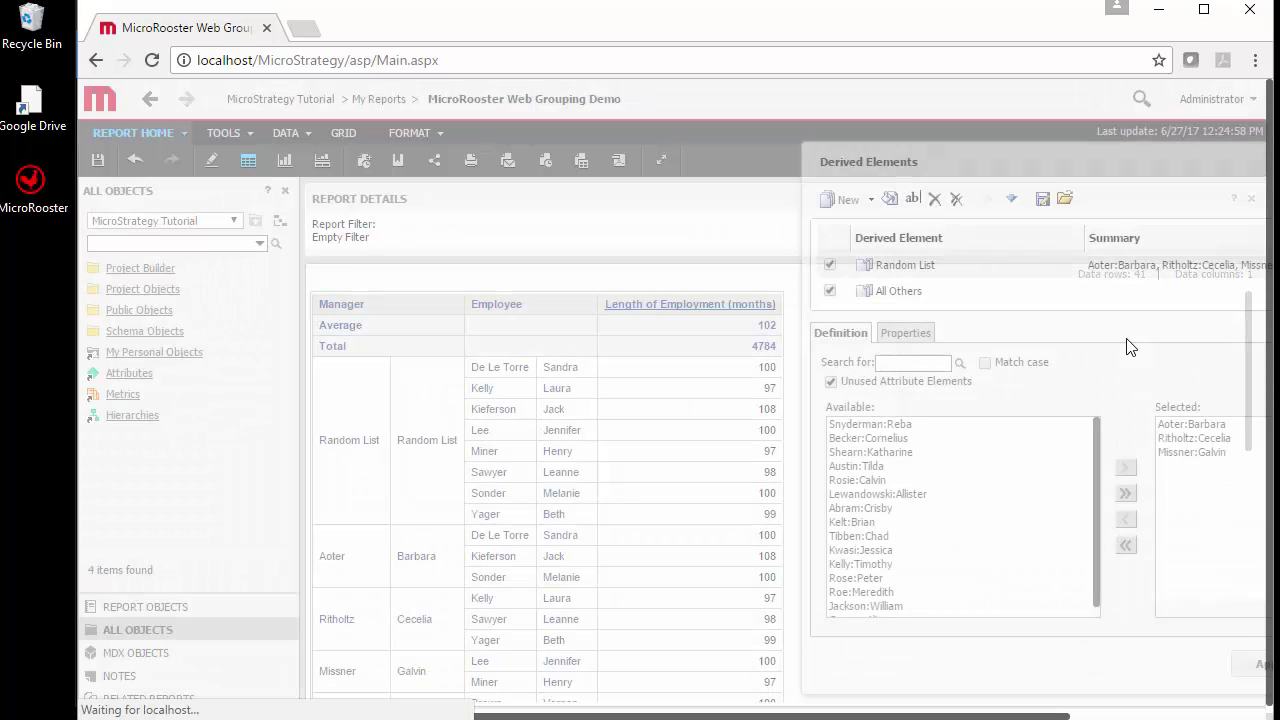
{"action": "left_click_drag", "start_coordinate": [946, 165], "coordinate": [640, 182]}
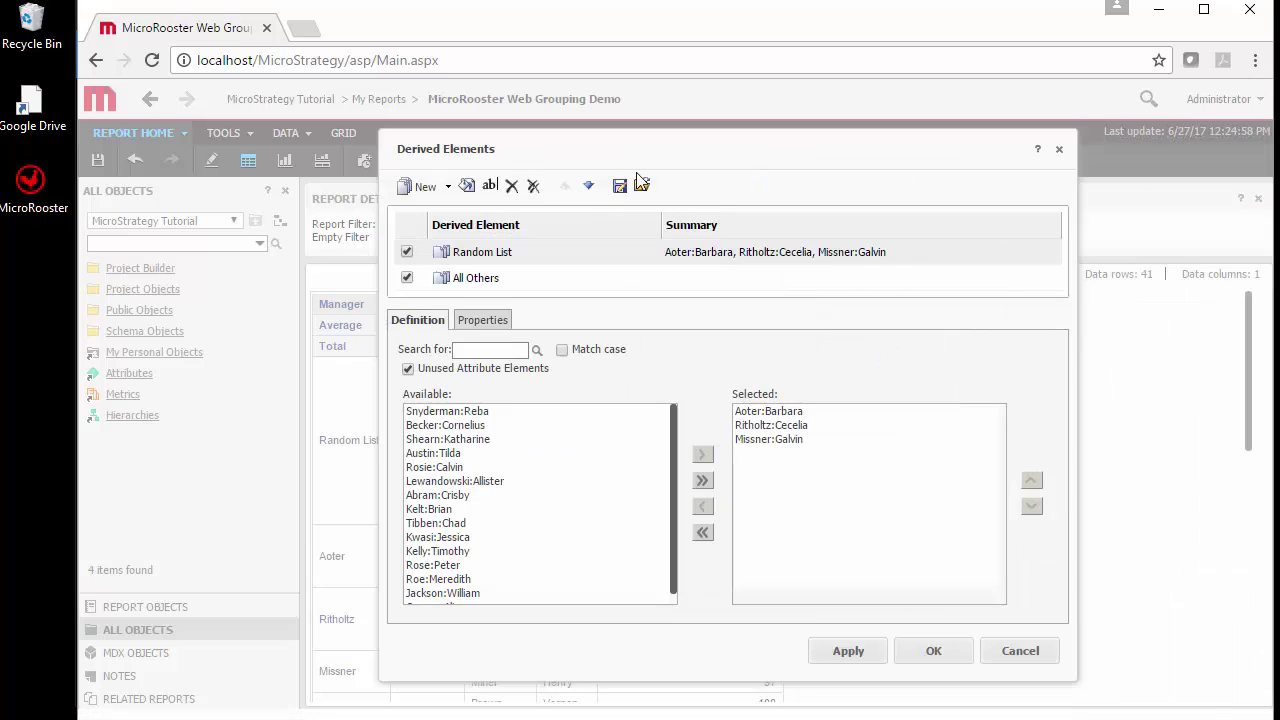
{"action": "left_click", "coordinate": [1059, 149]}
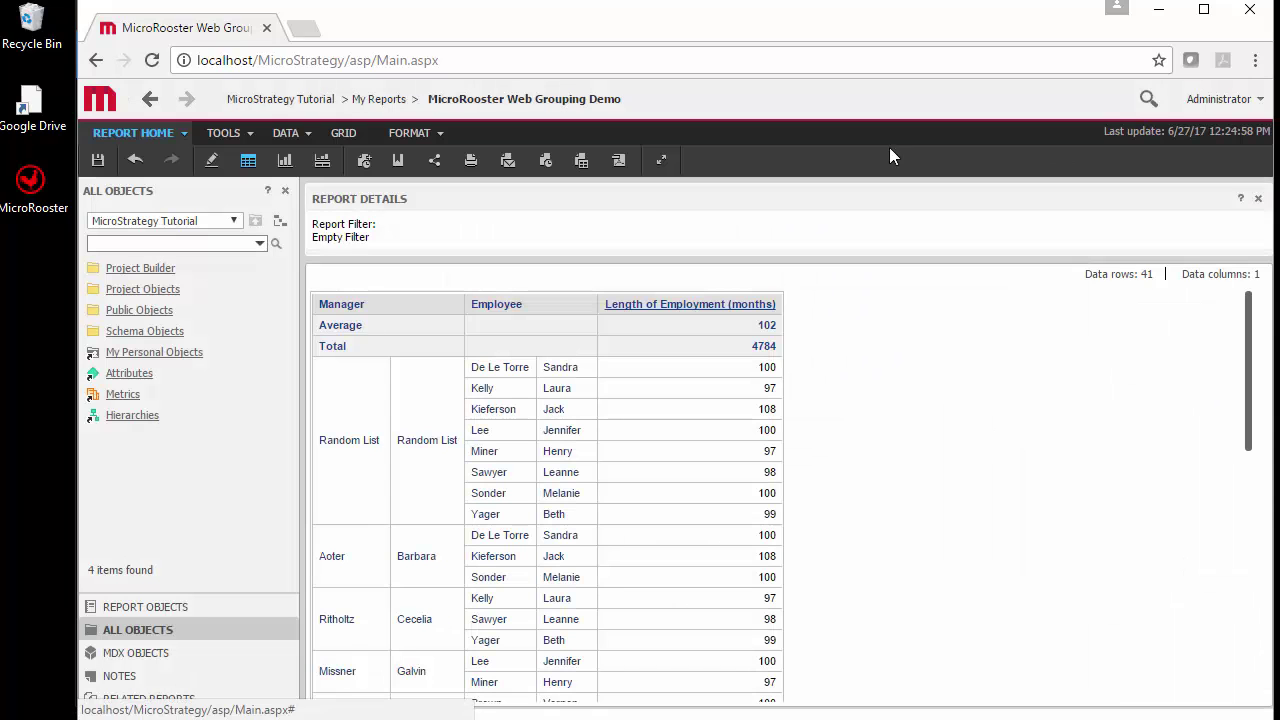
{"action": "left_click", "coordinate": [776, 347]}
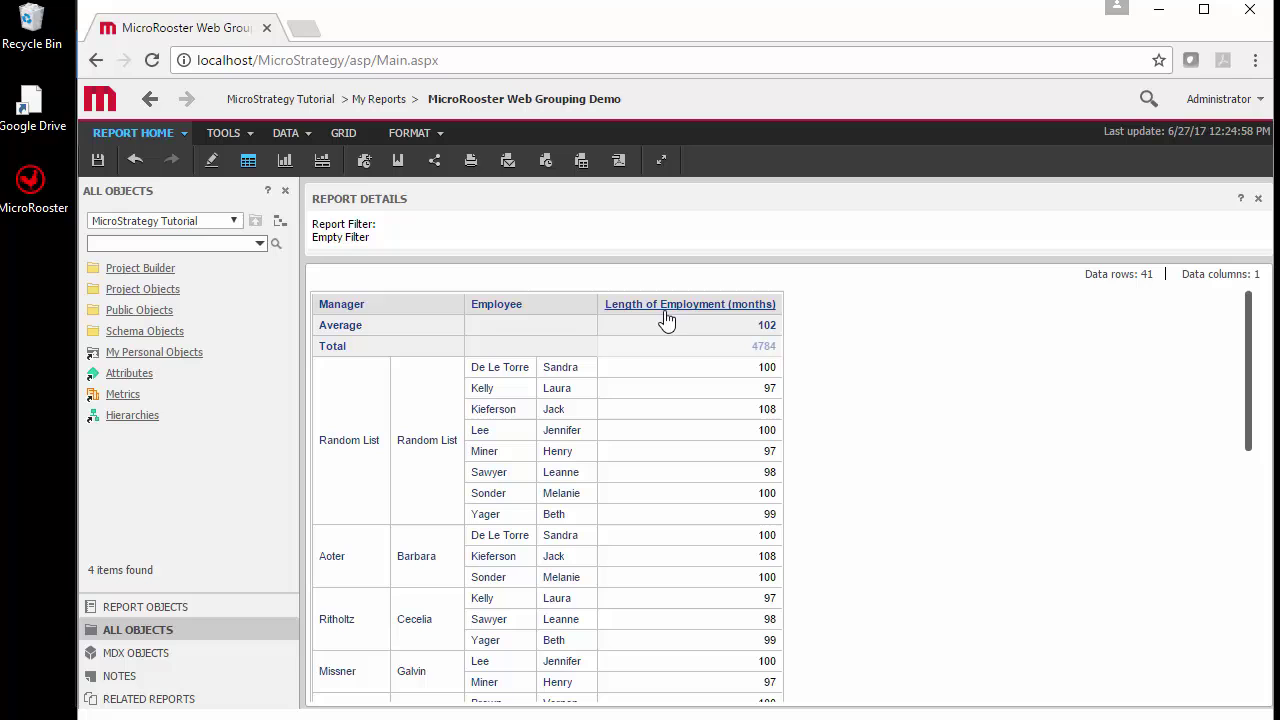
Set Random List's subtotal behavior to 'Do not use this element when calculating subtotal'
{"action": "right_click", "coordinate": [343, 314]}
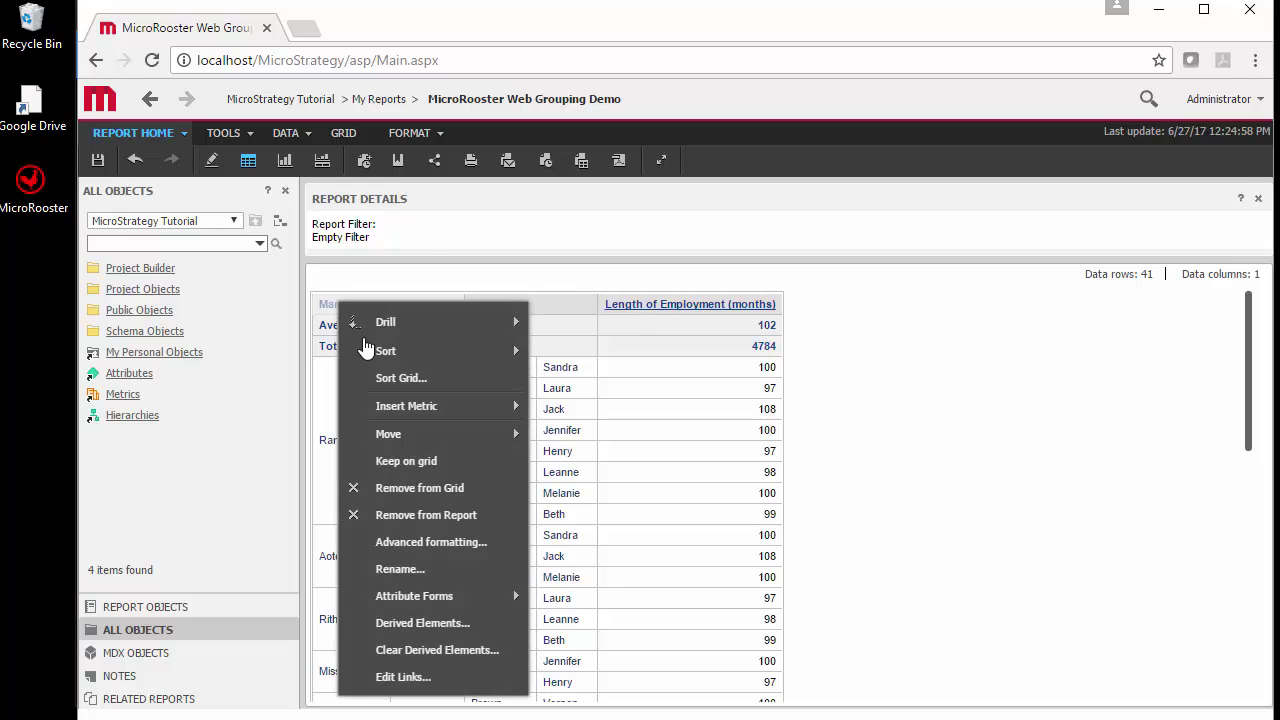
{"action": "left_click", "coordinate": [478, 626]}
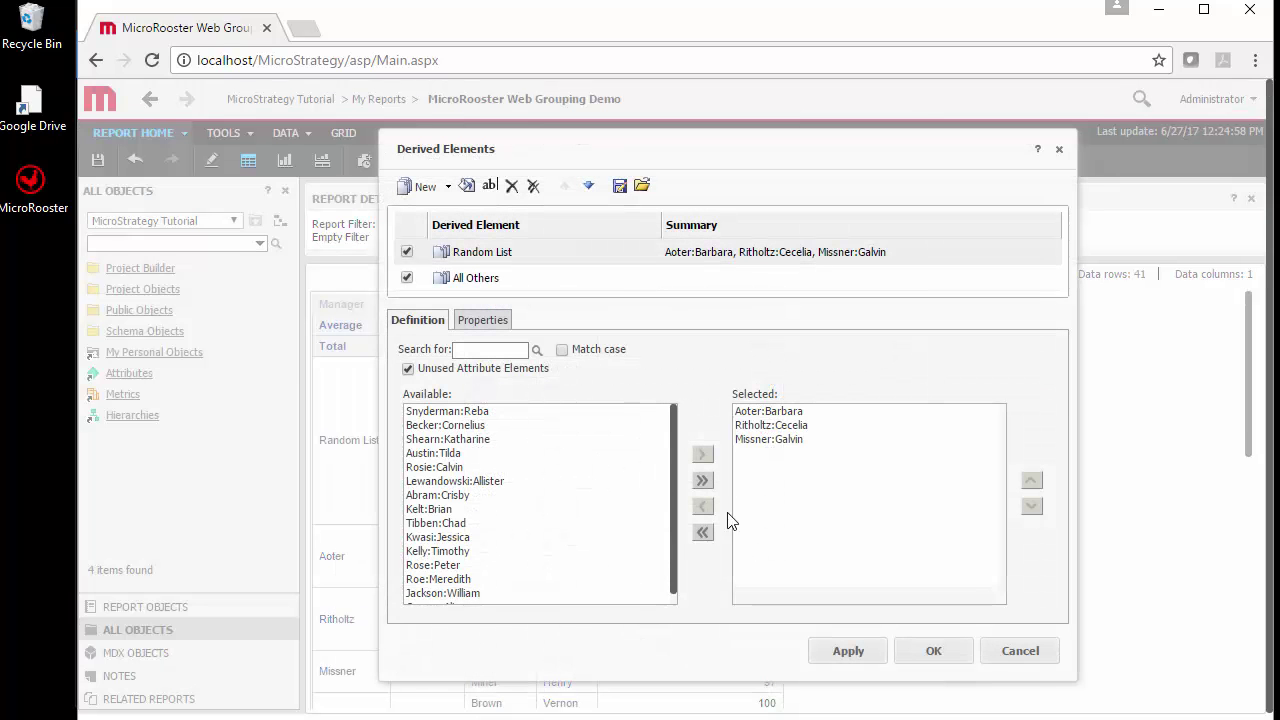
{"action": "left_click", "coordinate": [495, 320]}
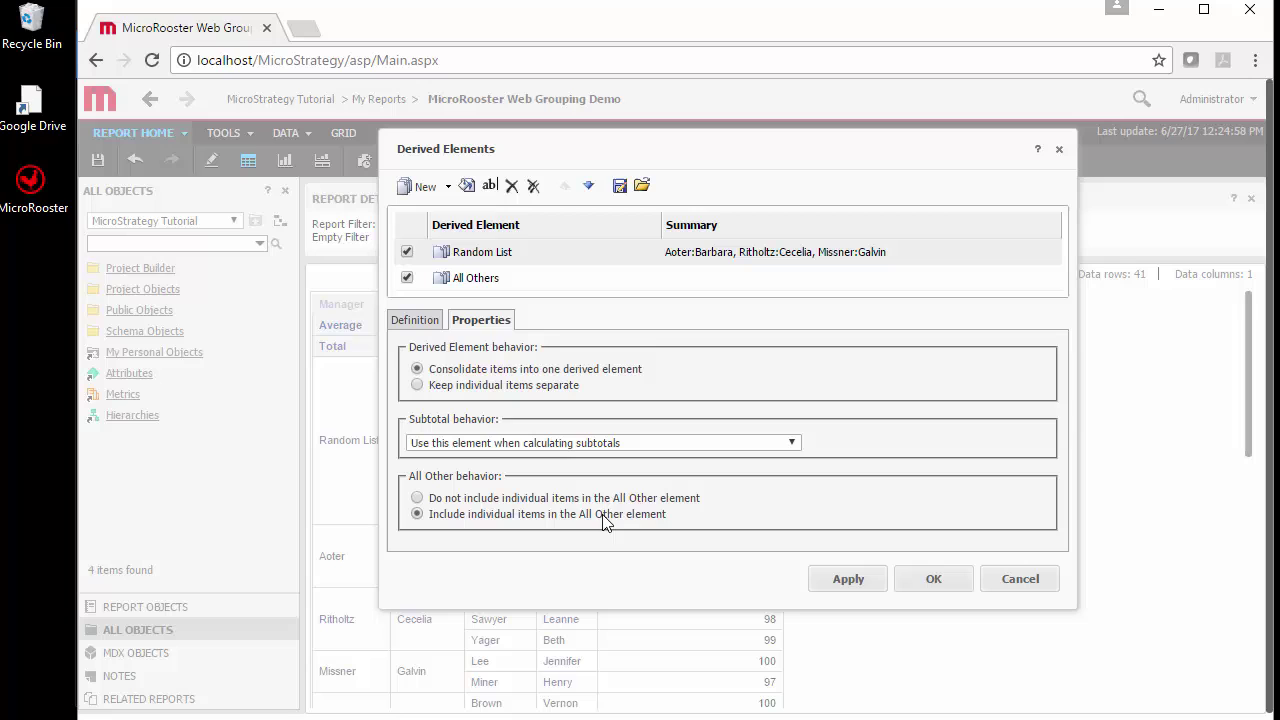
{"action": "left_click", "coordinate": [470, 443]}
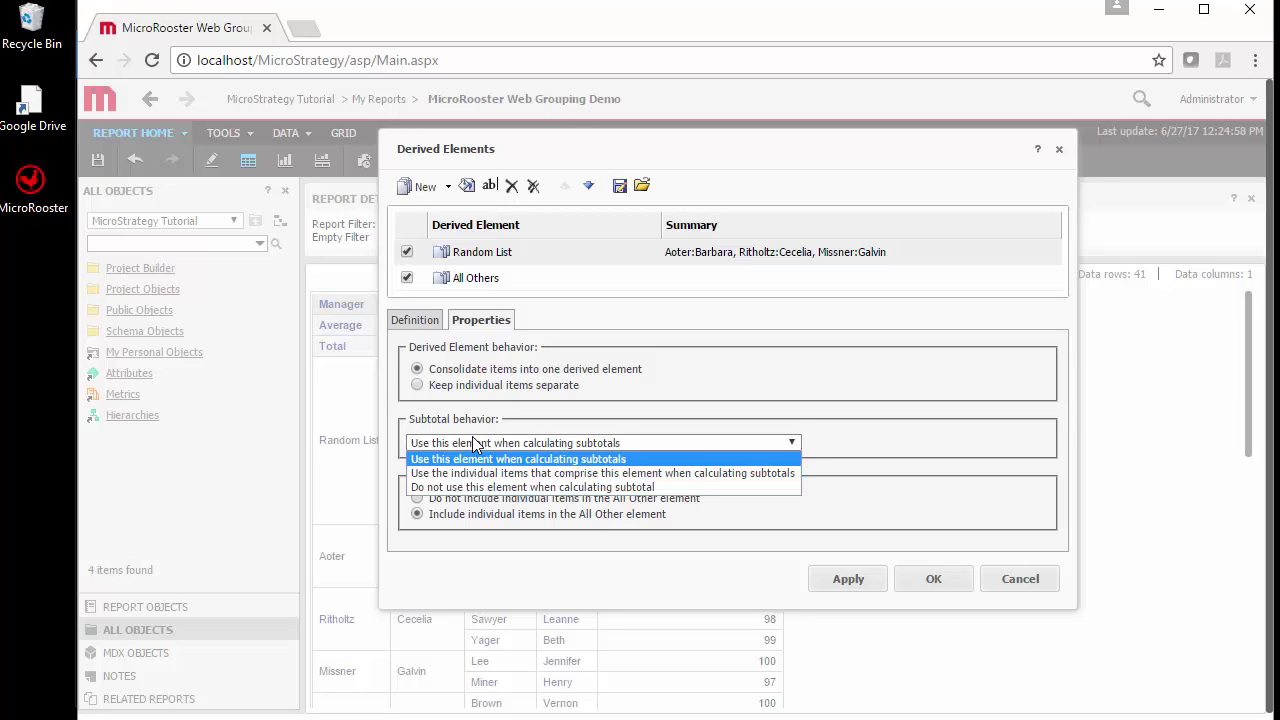
{"action": "left_click", "coordinate": [540, 487]}
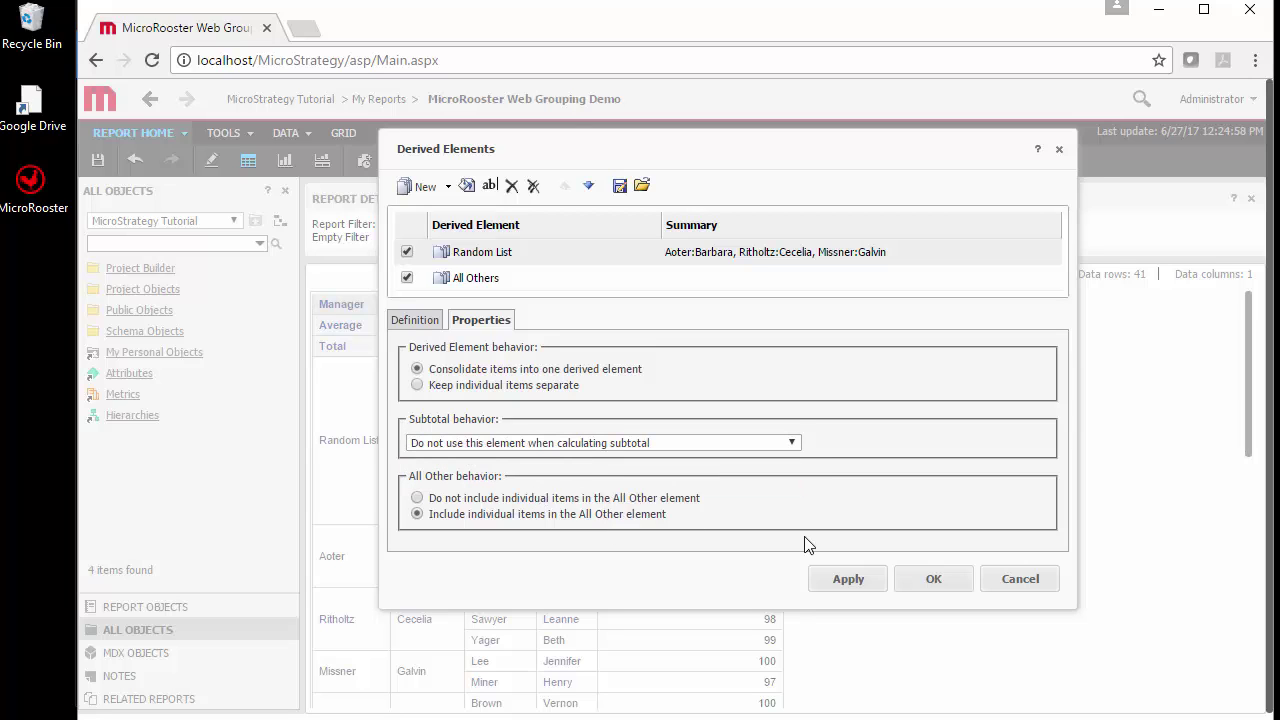
{"action": "left_click", "coordinate": [849, 578]}
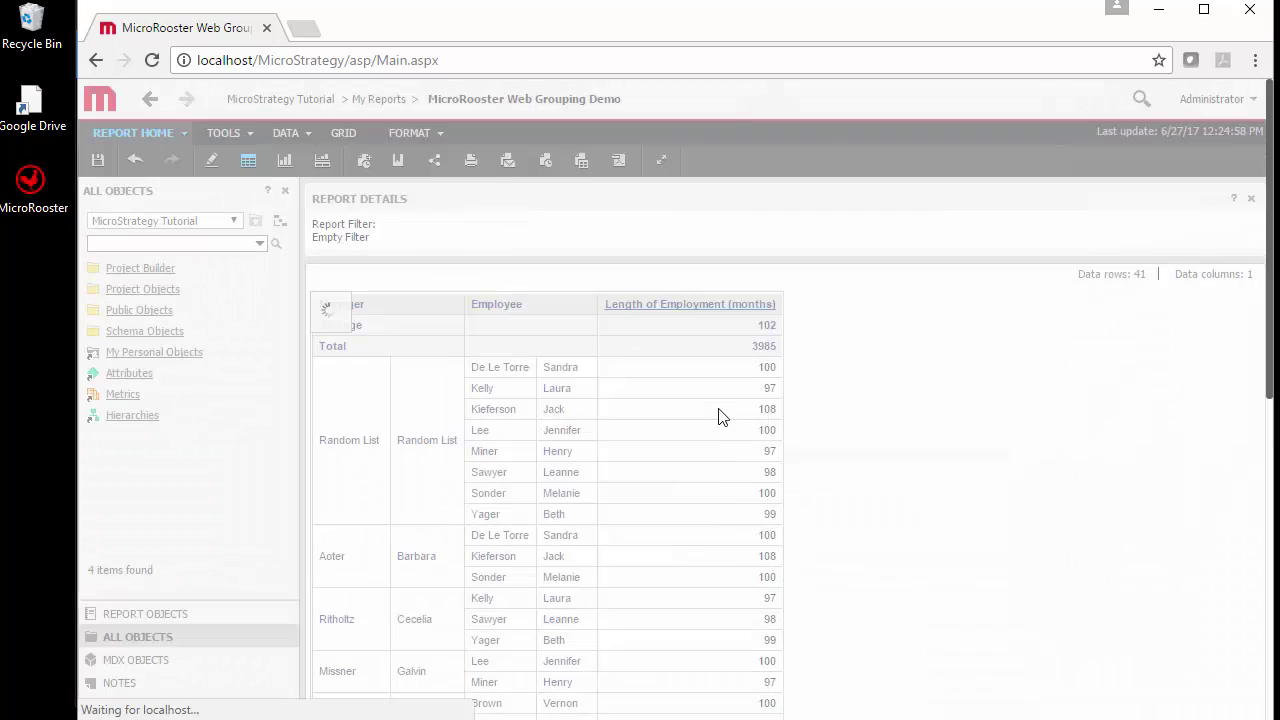
{"action": "left_click_drag", "start_coordinate": [470, 165], "coordinate": [450, 140]}
{"action": "left_click", "coordinate": [930, 631]}
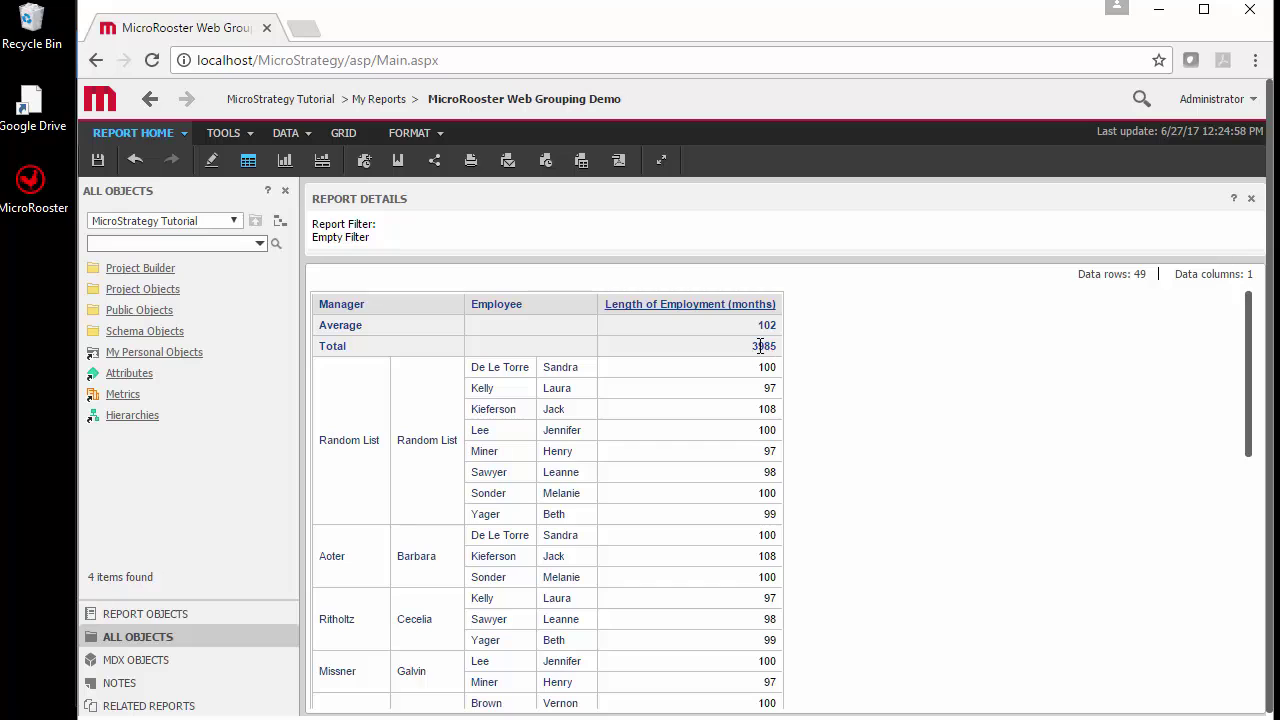
Try basing Random List's subtotals on its individual items and apply it
{"action": "right_click", "coordinate": [405, 308]}
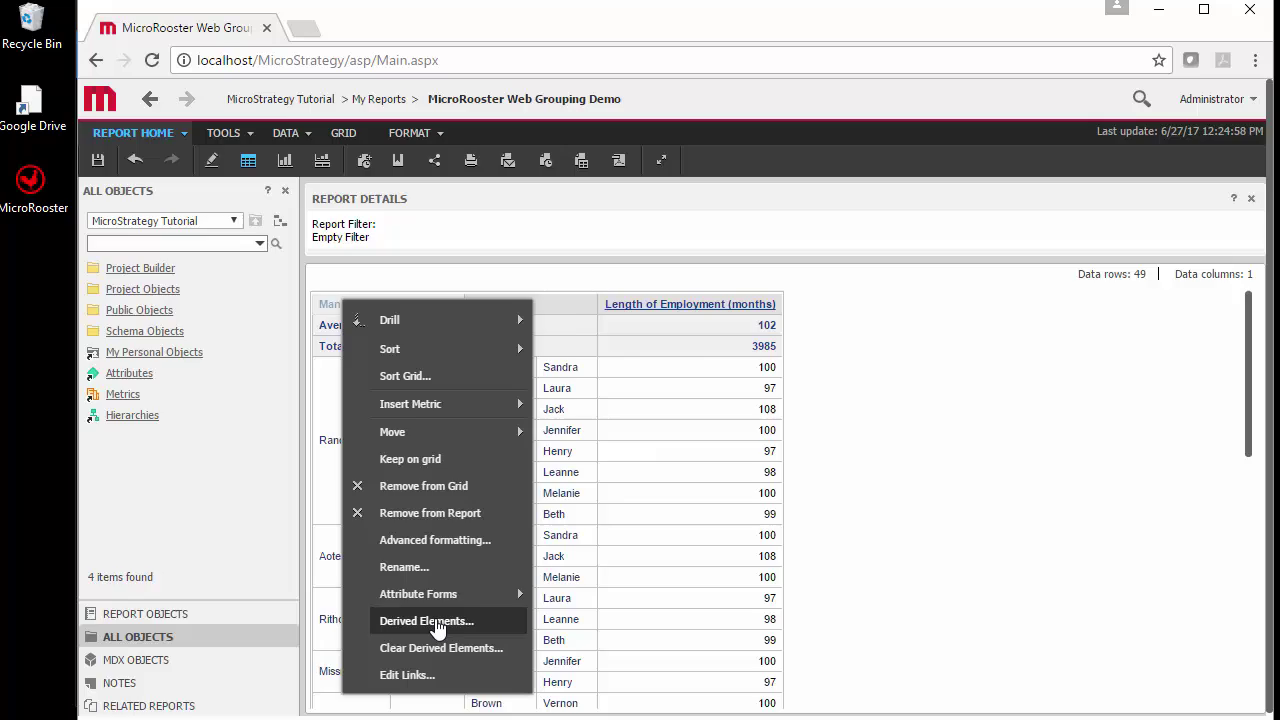
{"action": "left_click", "coordinate": [437, 621]}
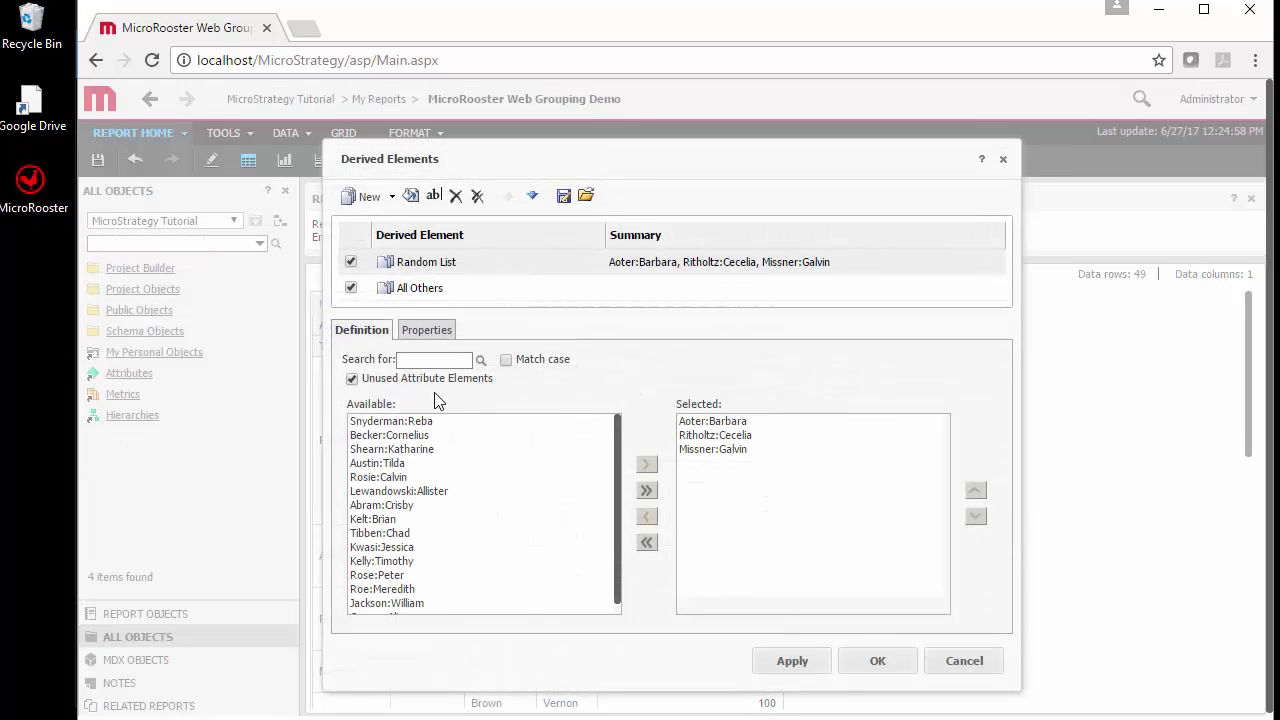
{"action": "left_click", "coordinate": [425, 331]}
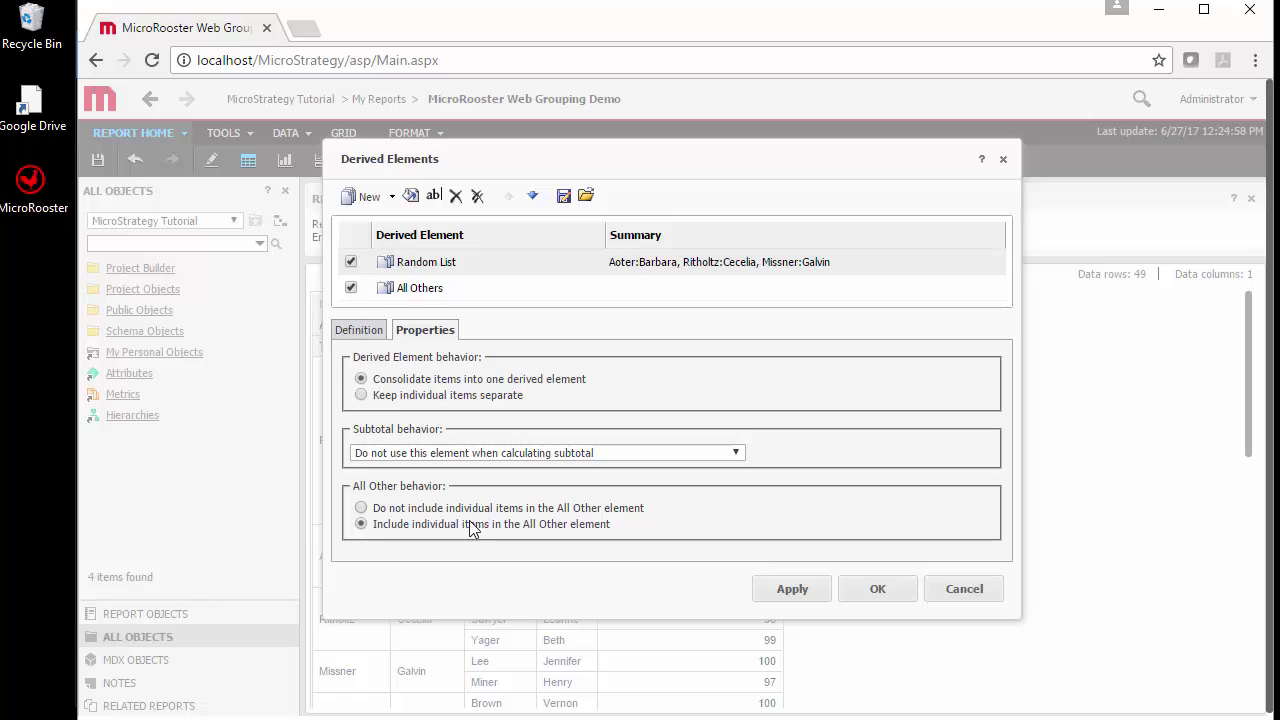
{"action": "left_click", "coordinate": [433, 454]}
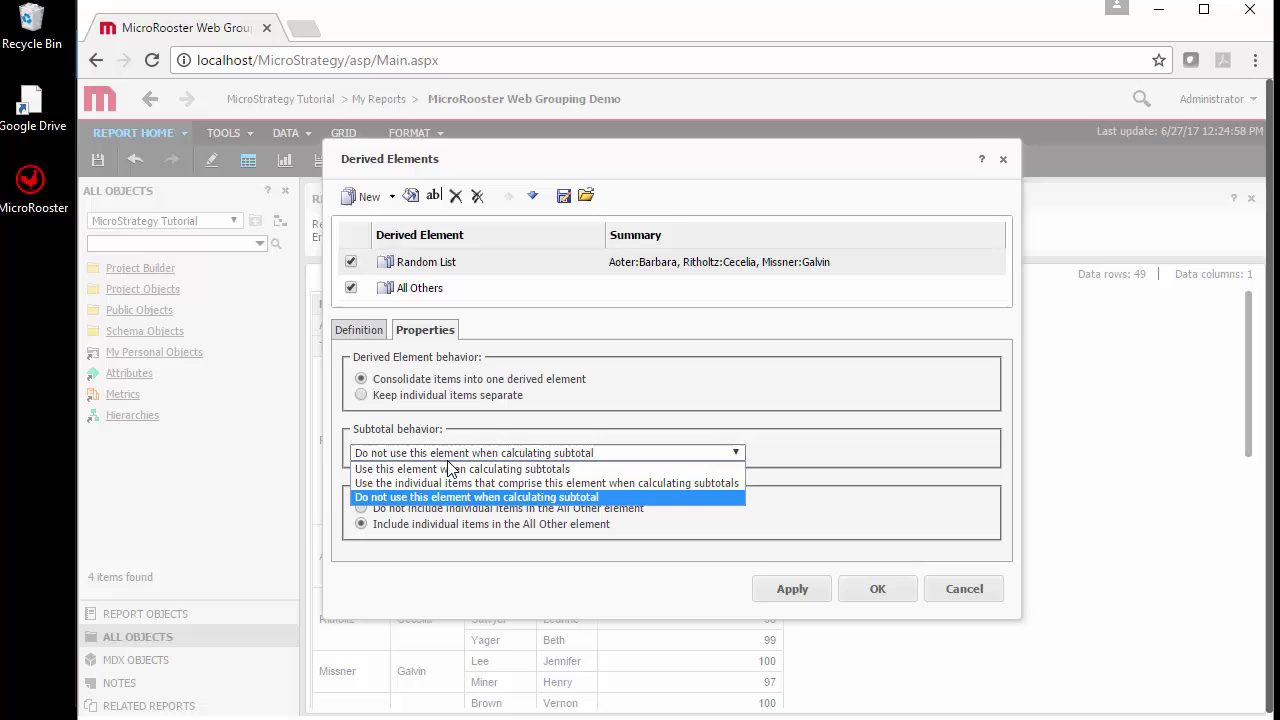
{"action": "left_click", "coordinate": [450, 484]}
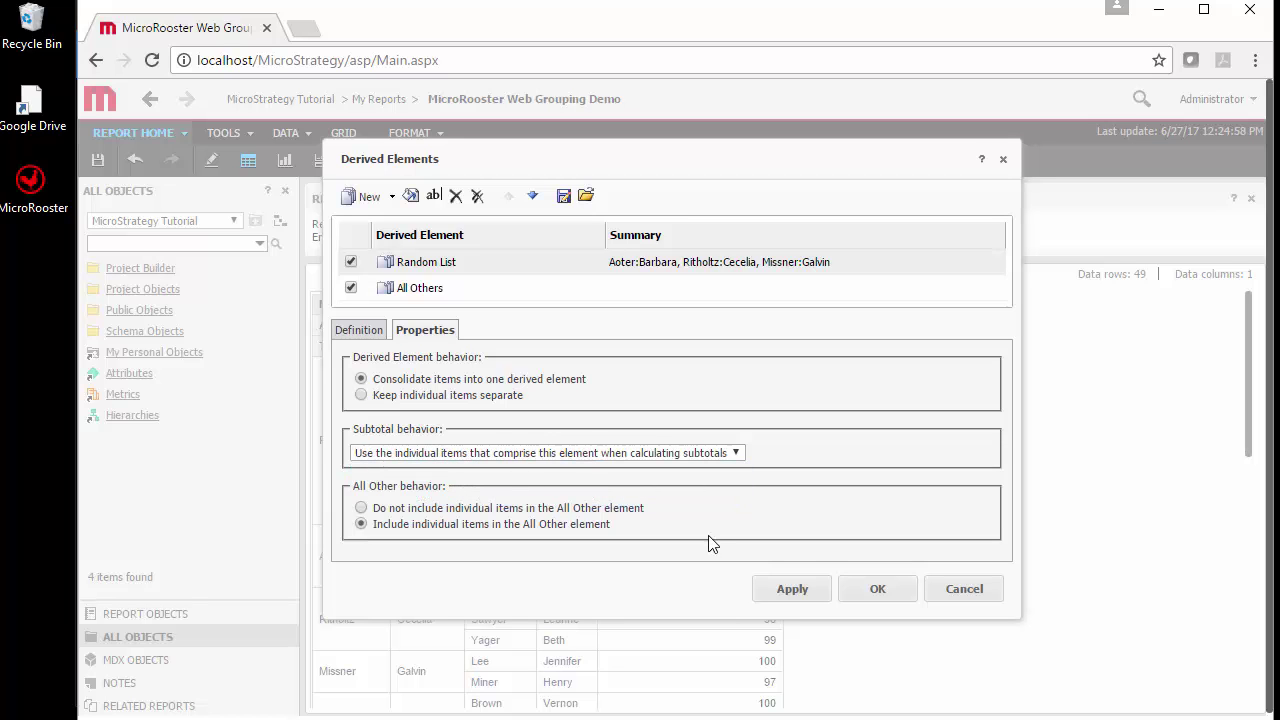
{"action": "left_click", "coordinate": [809, 588]}
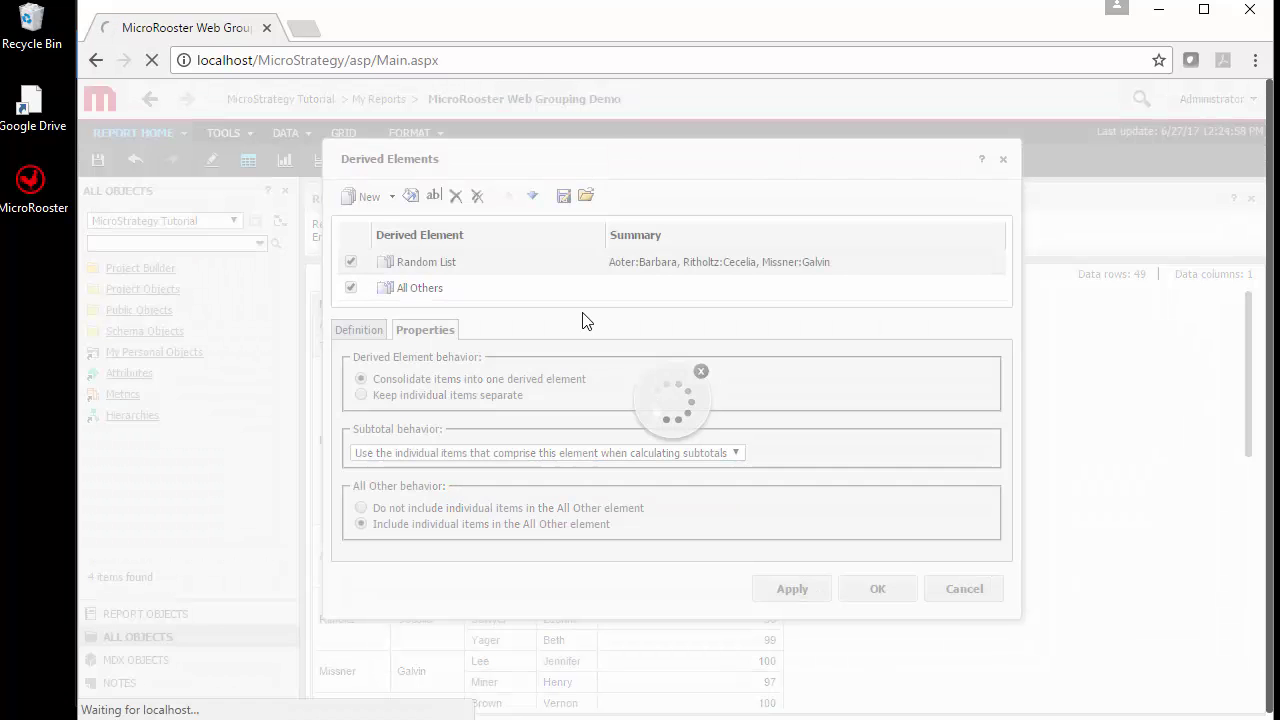
{"action": "left_click_drag", "start_coordinate": [421, 168], "coordinate": [446, 148]}
Switch Random List's subtotal behavior to 'Use this element when calculating subtotals' and apply
{"action": "left_click", "coordinate": [396, 280]}
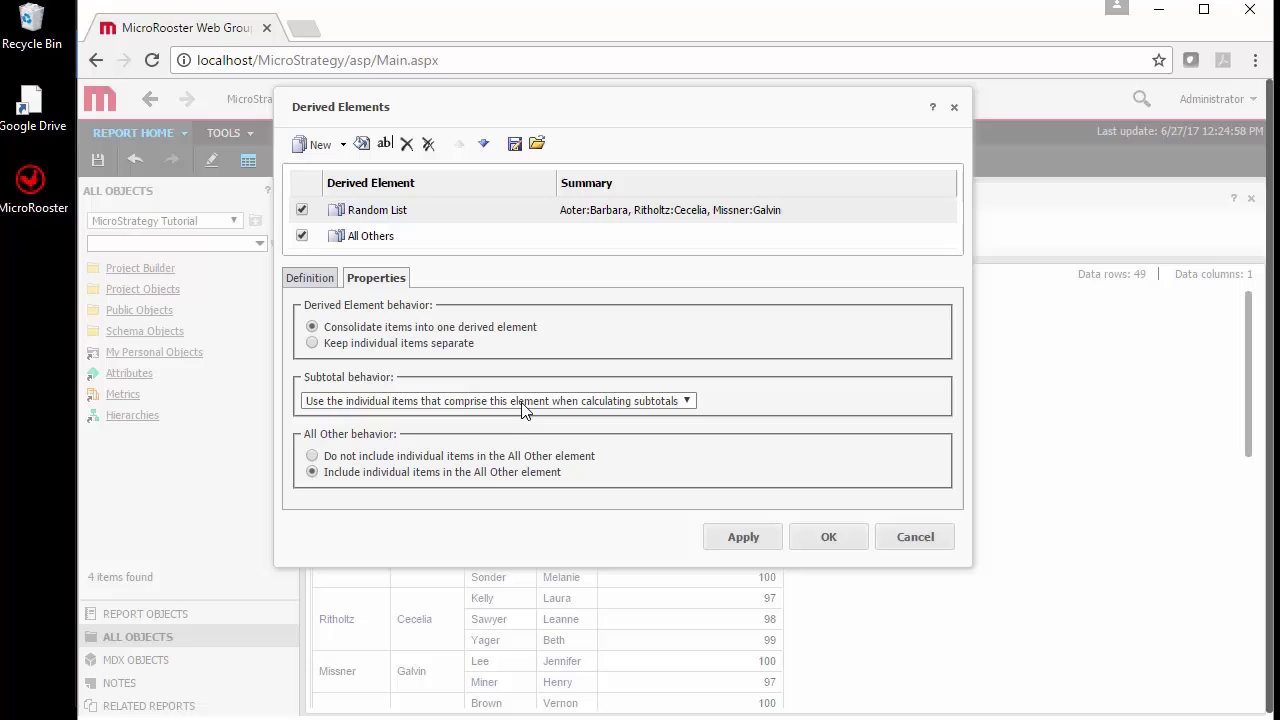
{"action": "left_click", "coordinate": [520, 403]}
{"action": "left_click", "coordinate": [519, 416]}
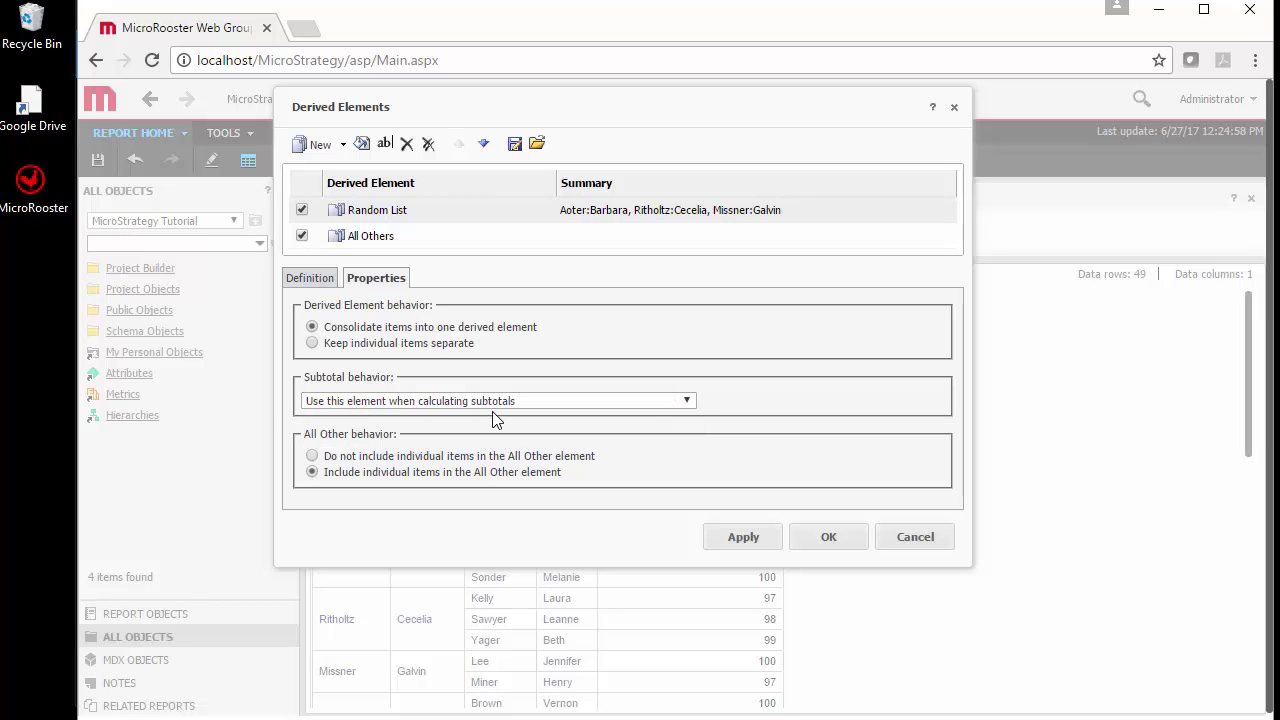
{"action": "left_click", "coordinate": [755, 536]}
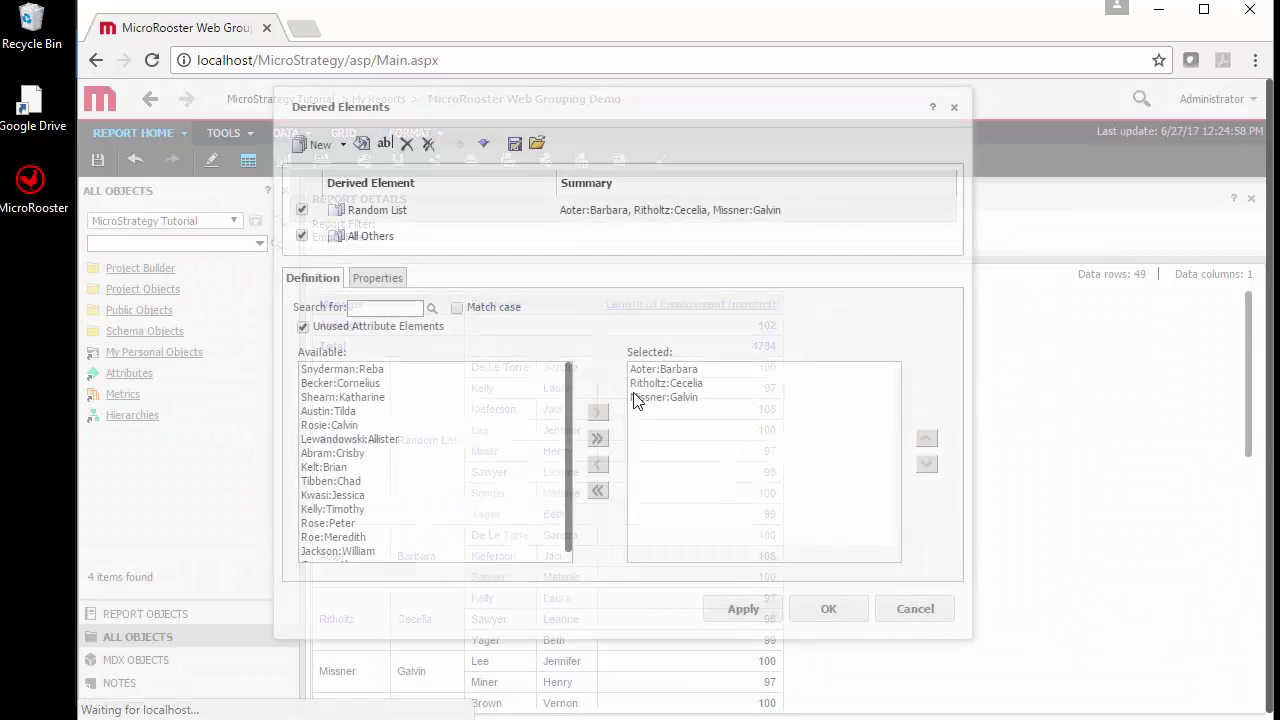
{"action": "left_click_drag", "start_coordinate": [546, 123], "coordinate": [436, 141]}
Set Random List to 'Keep individual items separate' and confirm the Derived Elements editor
{"action": "left_click", "coordinate": [455, 298]}
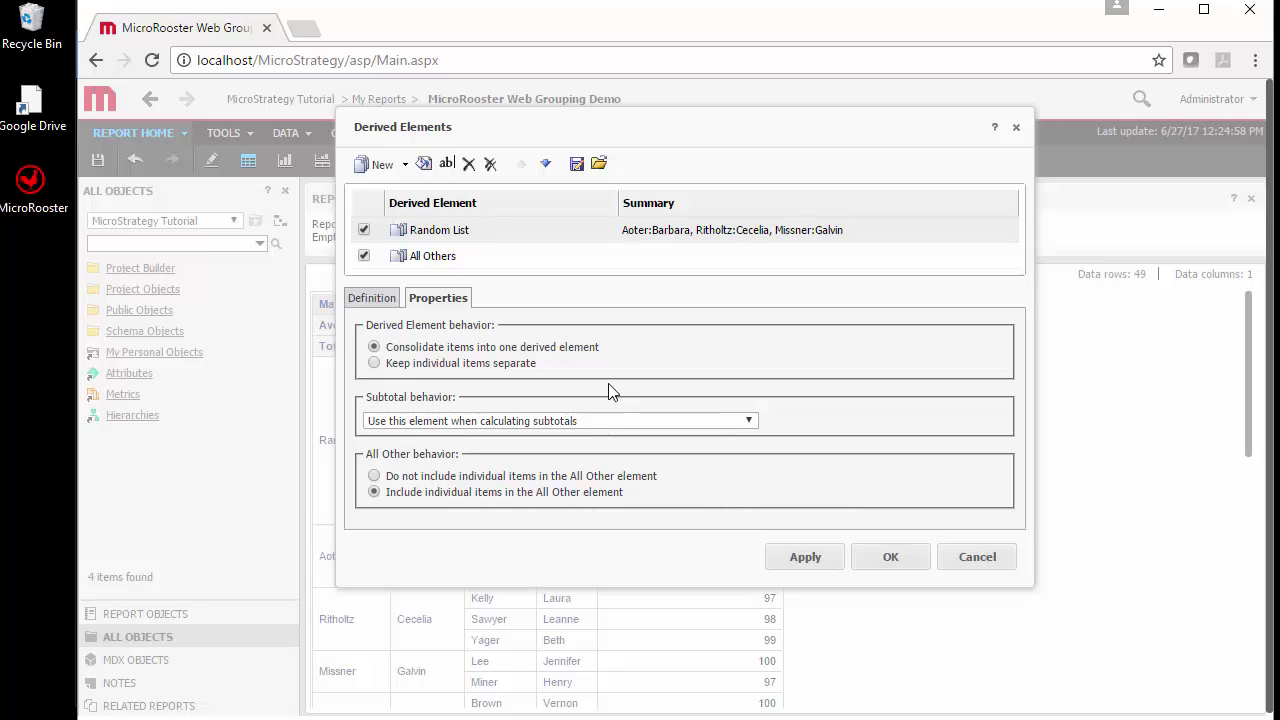
{"action": "left_click", "coordinate": [391, 364]}
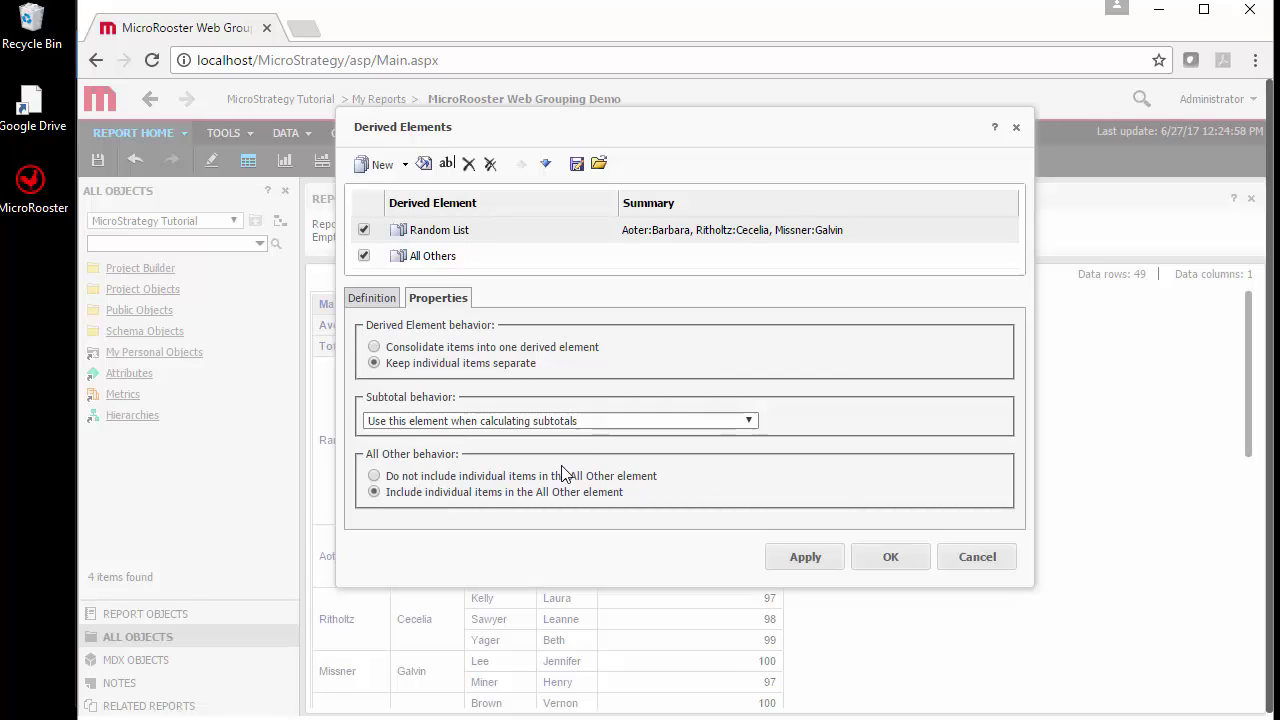
{"action": "left_click", "coordinate": [884, 557]}
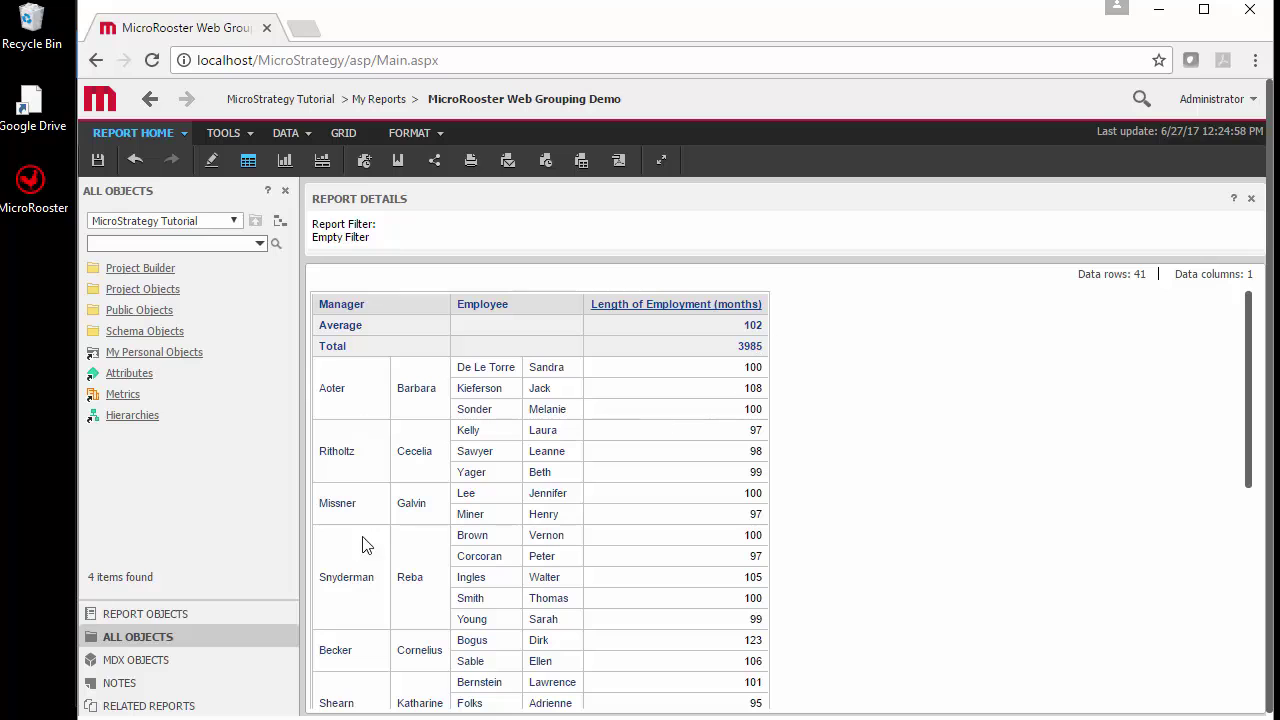
{"action": "scroll", "coordinate": [388, 500], "scroll_direction": "down", "scroll_amount": 5}
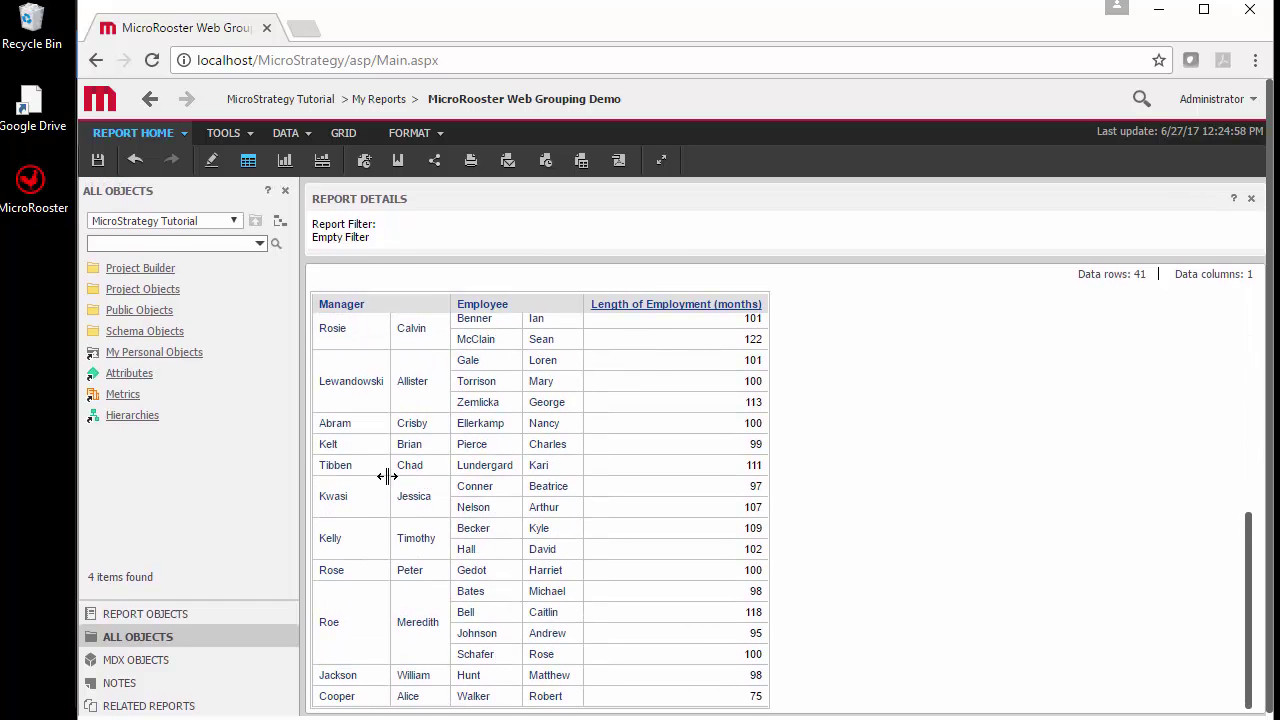
{"action": "scroll", "coordinate": [393, 458], "scroll_direction": "up", "scroll_amount": 5}
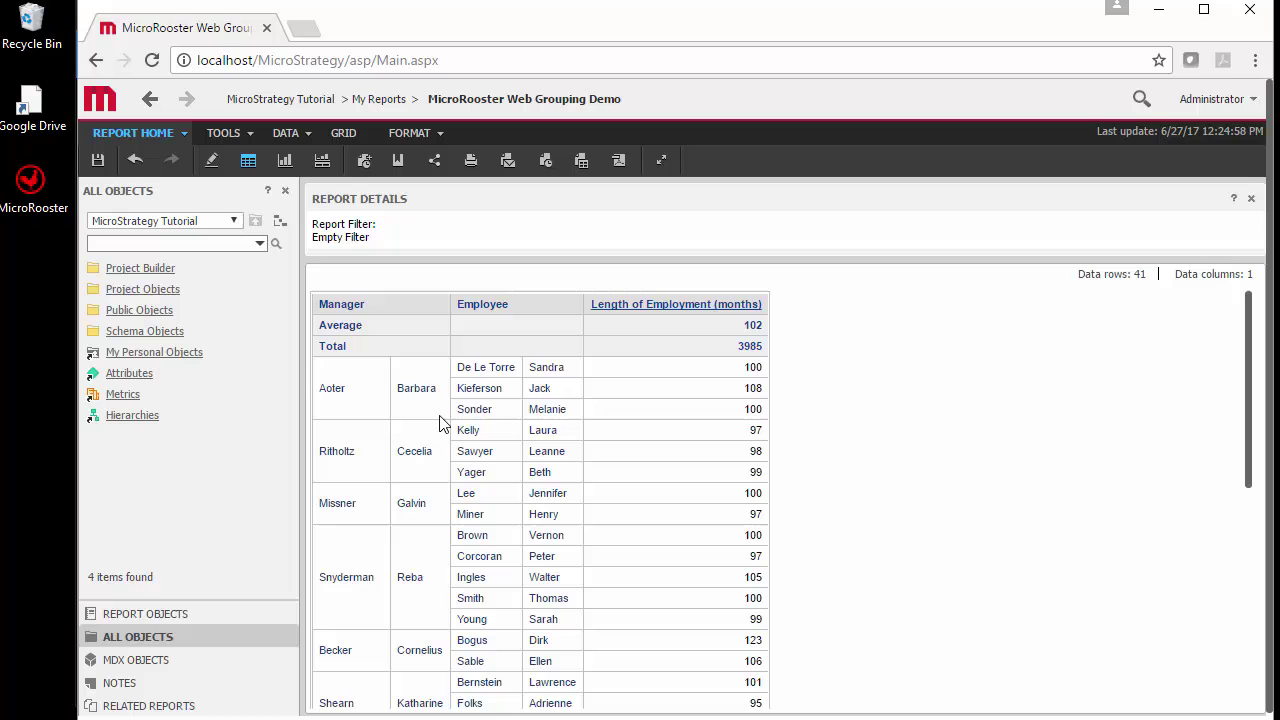
Consolidate Random List into one element and exclude its items from All Others
{"action": "right_click", "coordinate": [341, 304]}
{"action": "left_click", "coordinate": [452, 624]}
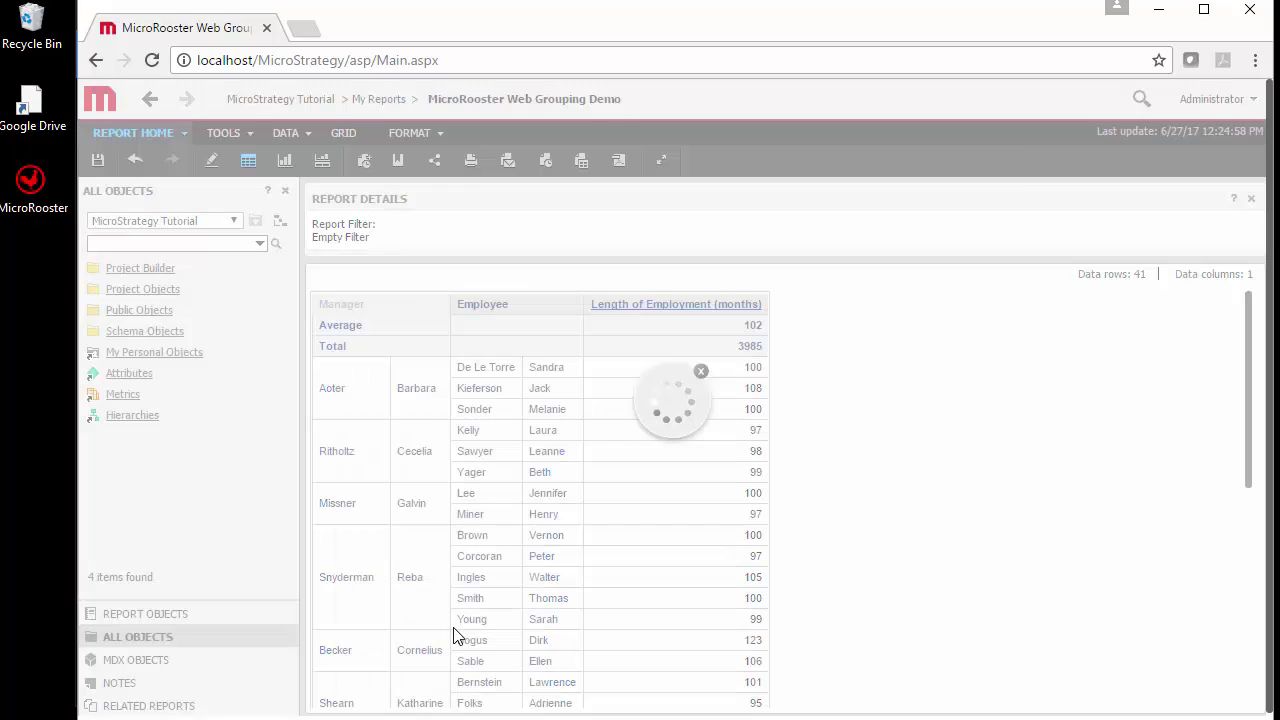
{"action": "left_click", "coordinate": [447, 331]}
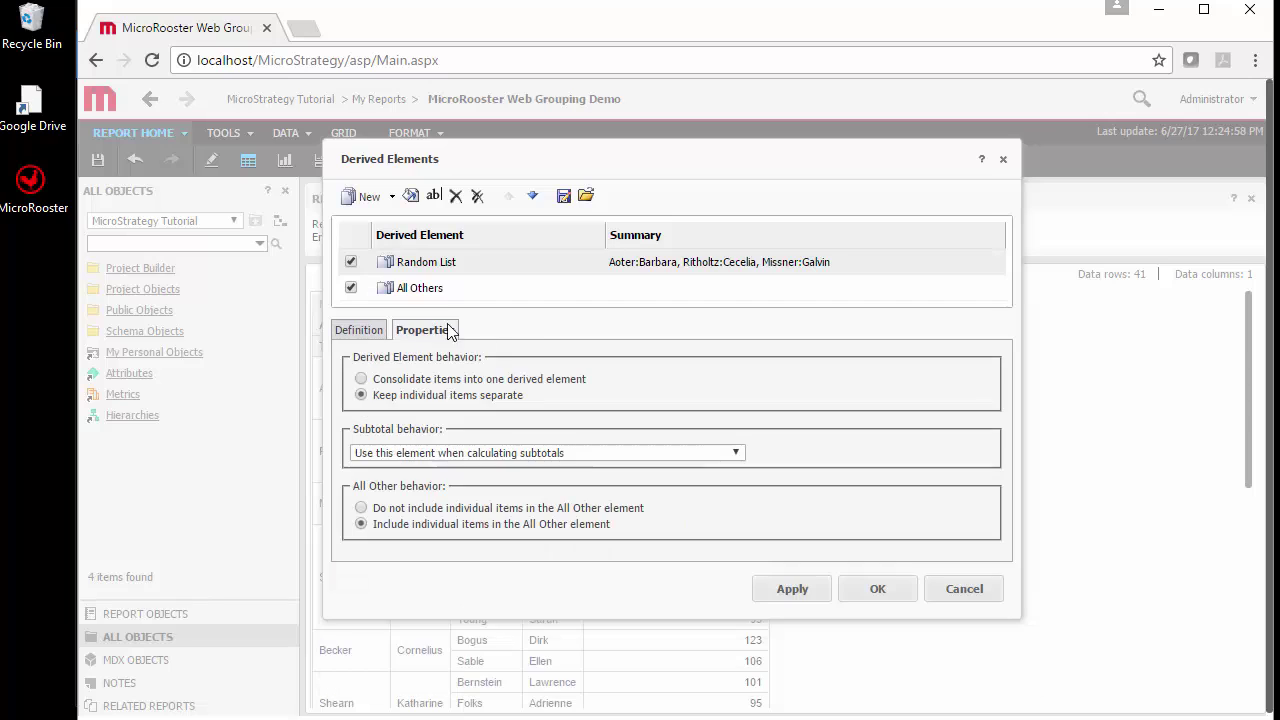
{"action": "left_click", "coordinate": [361, 379]}
{"action": "left_click", "coordinate": [464, 453]}
{"action": "left_click", "coordinate": [464, 466]}
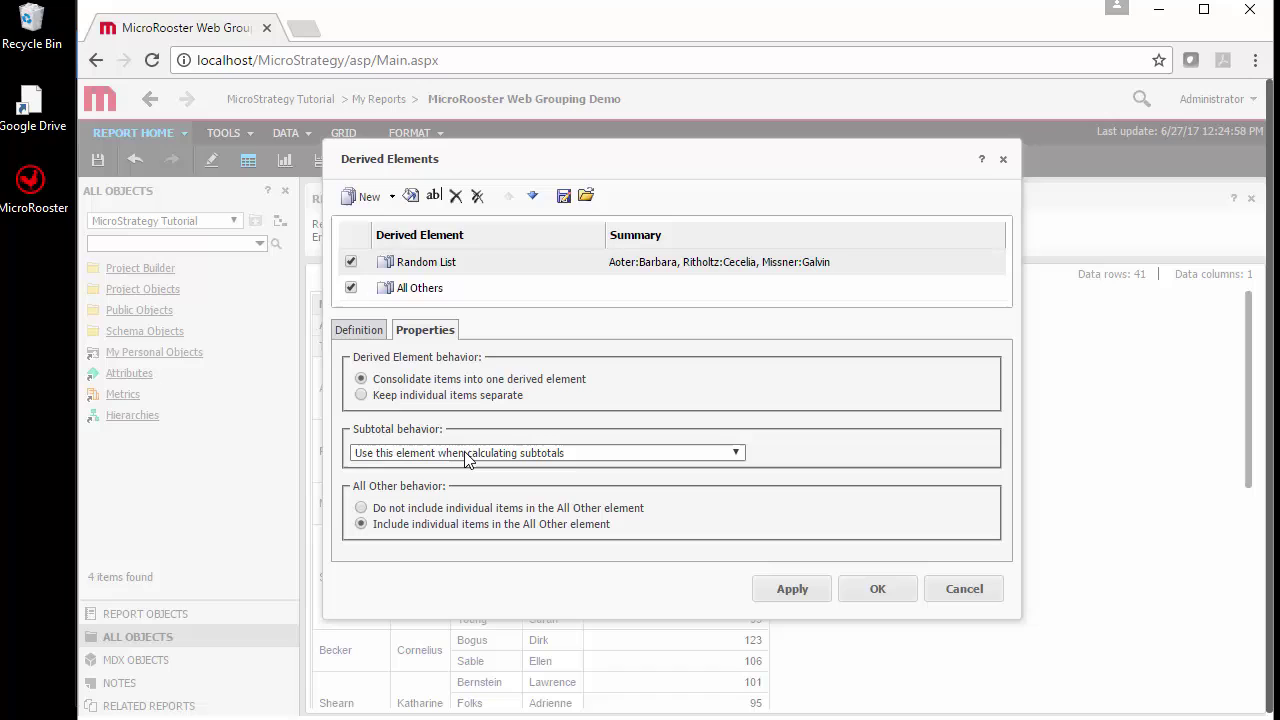
{"action": "left_click", "coordinate": [361, 508]}
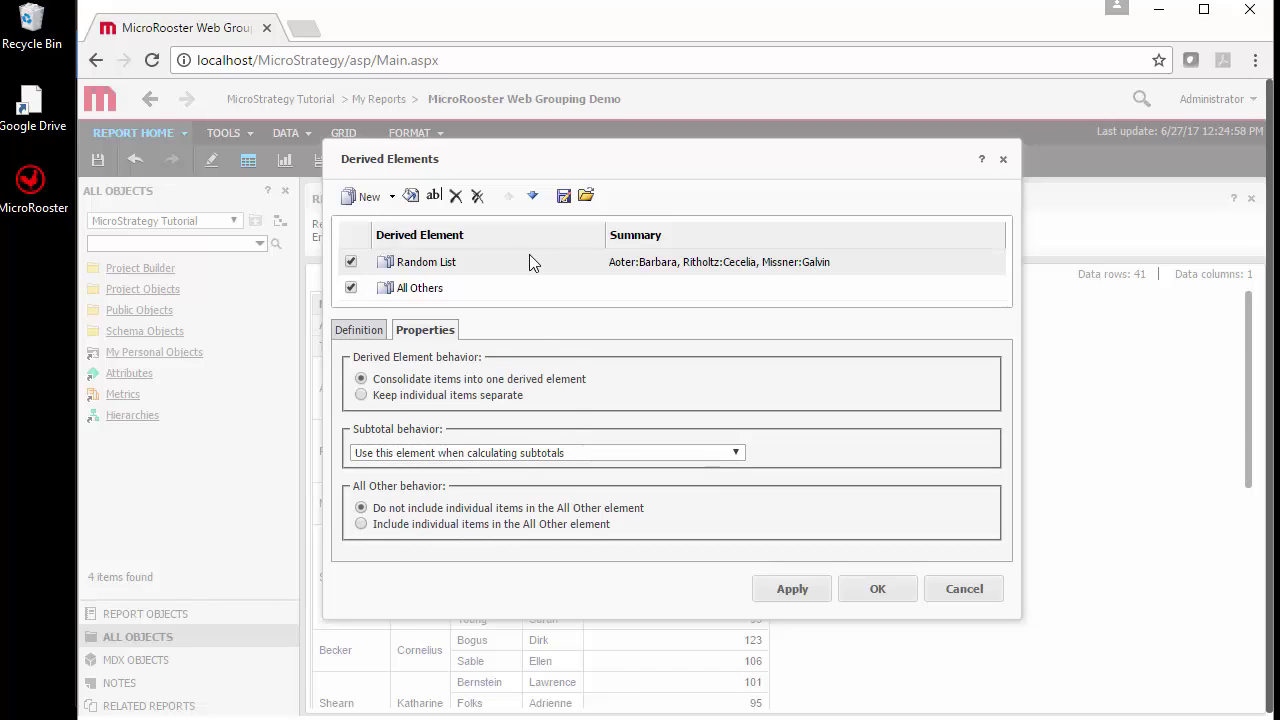
Format Random List with a yellow header fill and green values fill, and save
{"action": "left_click", "coordinate": [411, 197]}
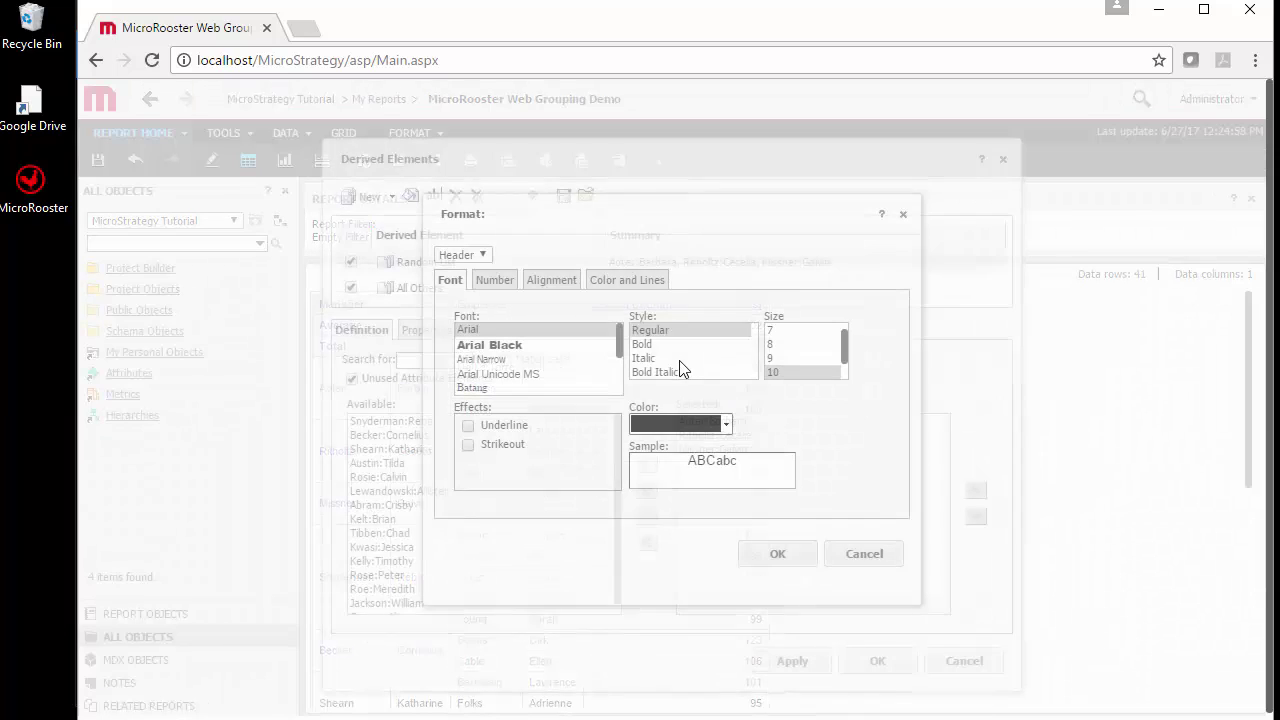
{"action": "left_click", "coordinate": [603, 285]}
{"action": "left_click", "coordinate": [597, 348]}
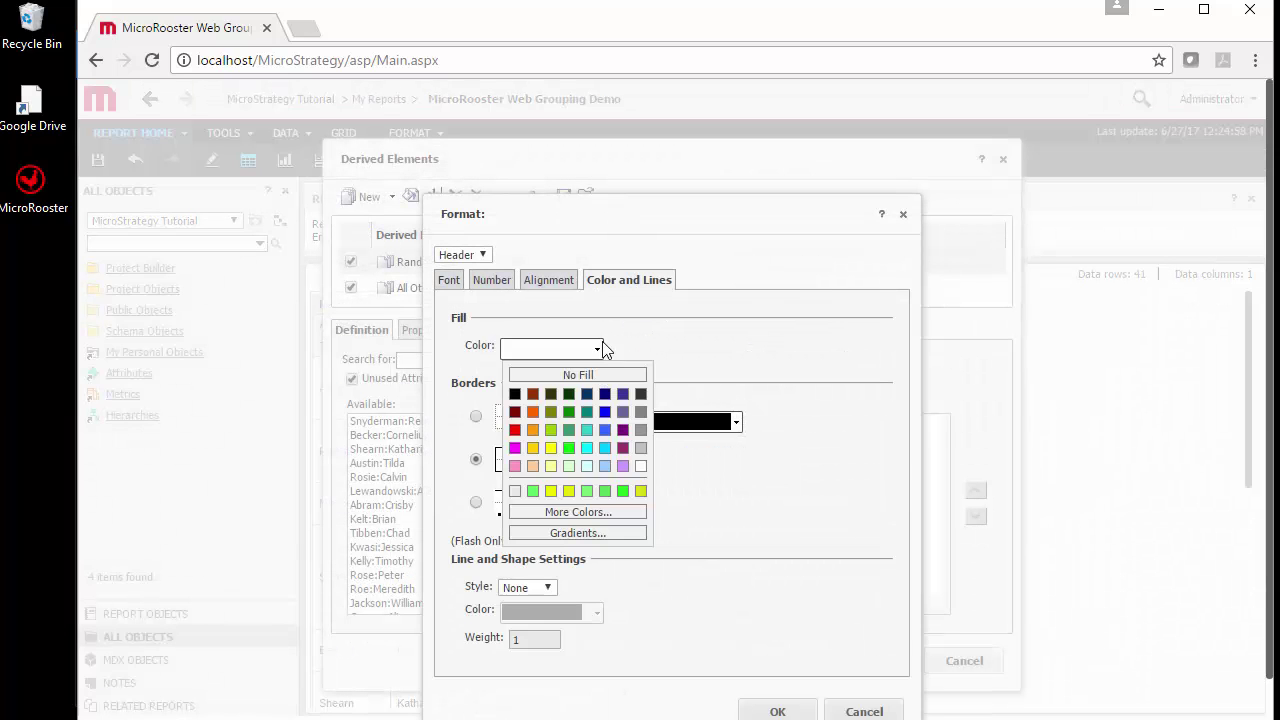
{"action": "left_click", "coordinate": [568, 491]}
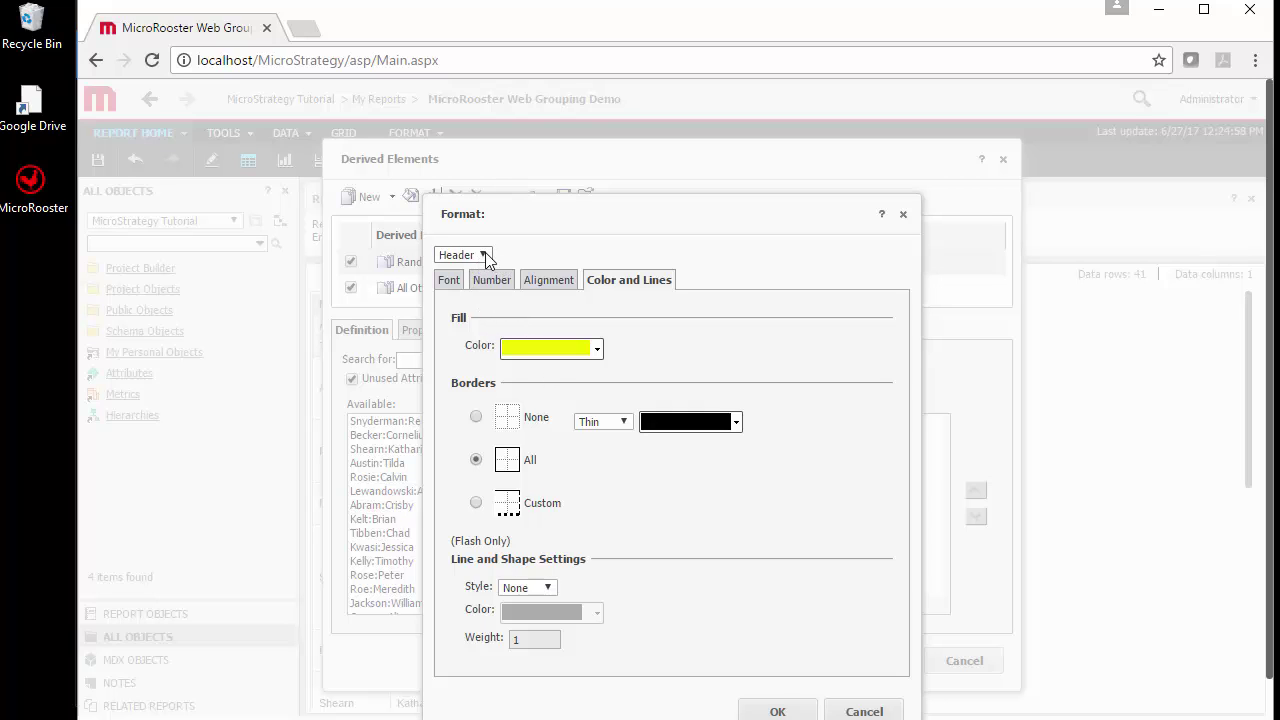
{"action": "left_click", "coordinate": [486, 258]}
{"action": "left_click", "coordinate": [460, 288]}
{"action": "left_click", "coordinate": [597, 348]}
{"action": "left_click", "coordinate": [555, 440]}
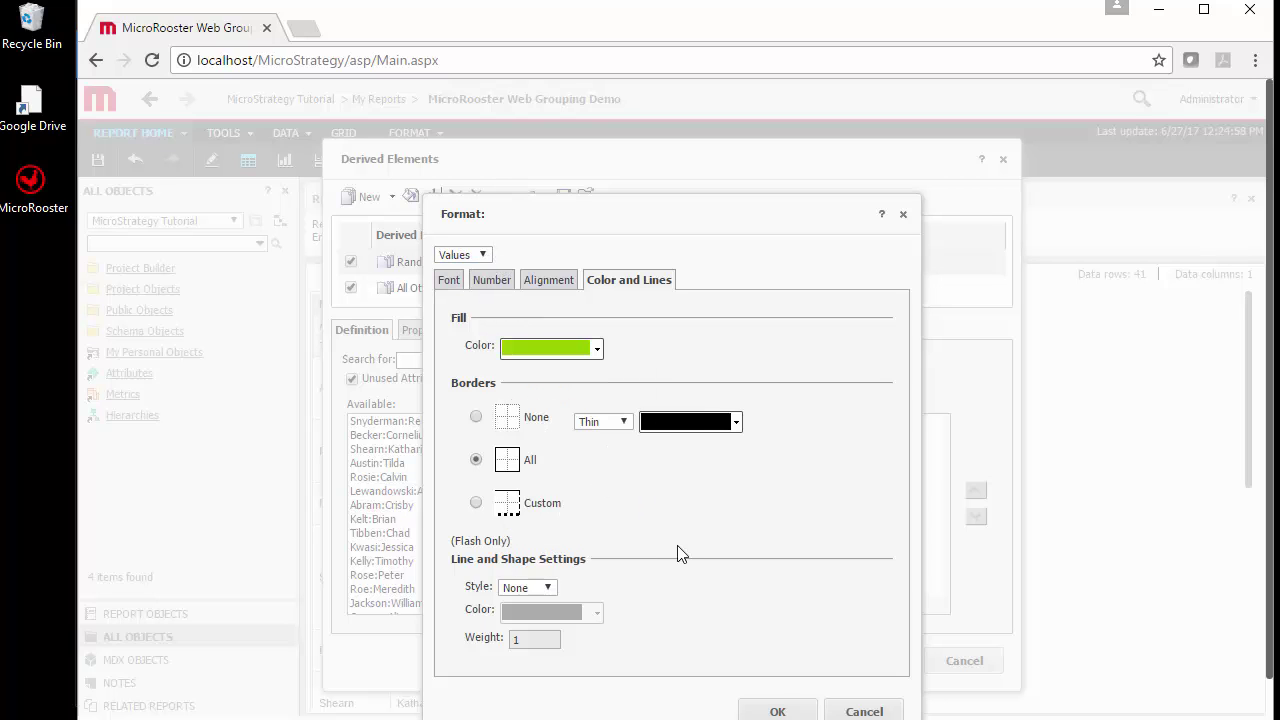
{"action": "left_click", "coordinate": [777, 711]}
{"action": "left_click", "coordinate": [881, 660]}
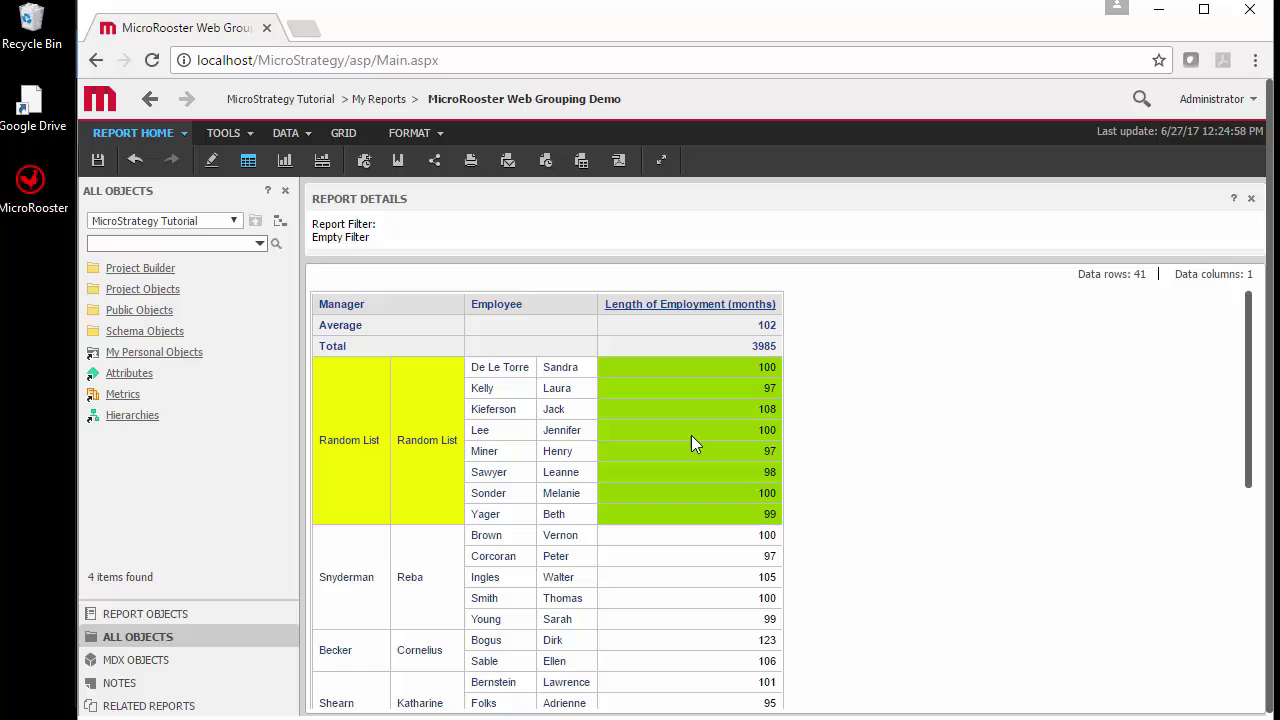
Start a new Filter derived element in the Derived Elements editor
{"action": "right_click", "coordinate": [693, 440]}
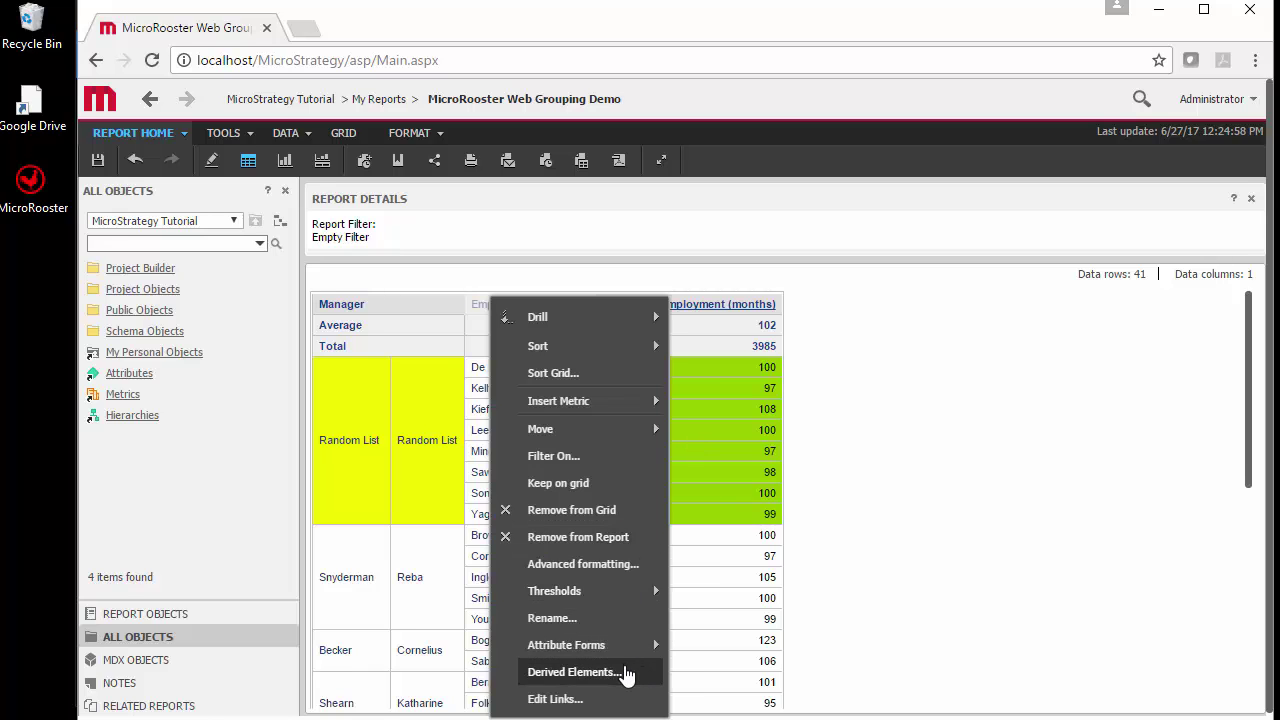
{"action": "left_click", "coordinate": [628, 674]}
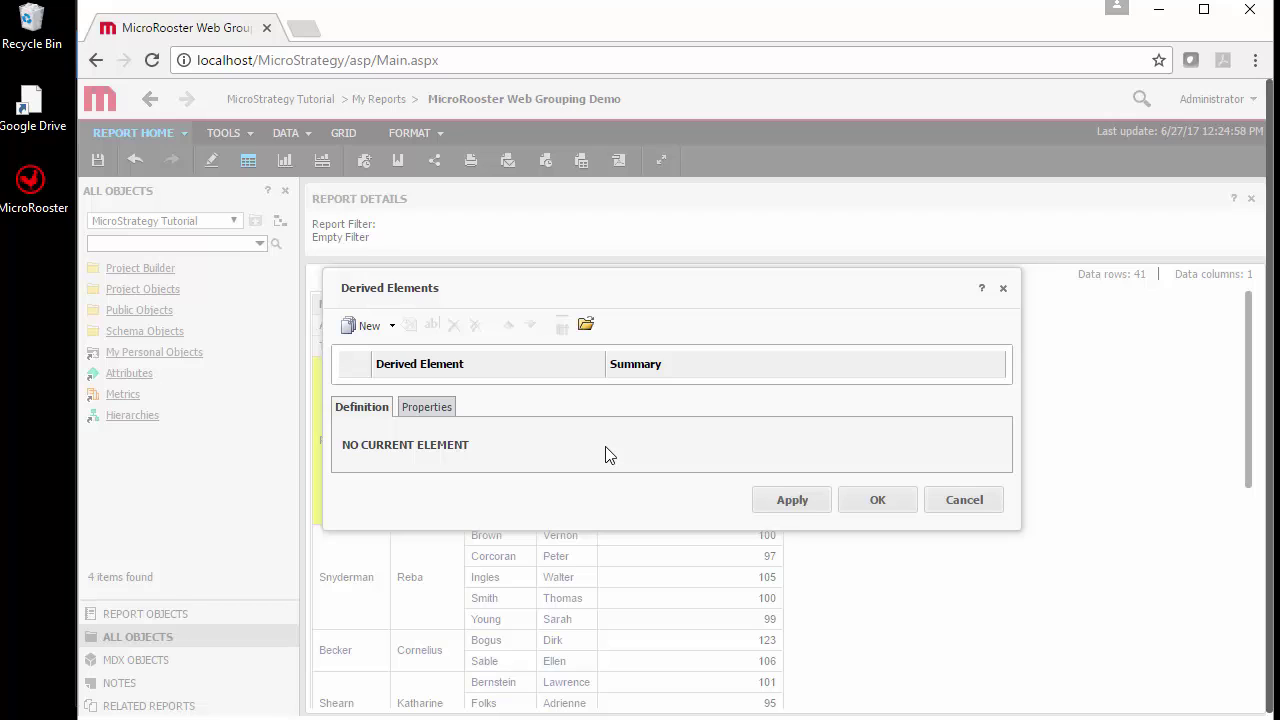
{"action": "left_click", "coordinate": [394, 331]}
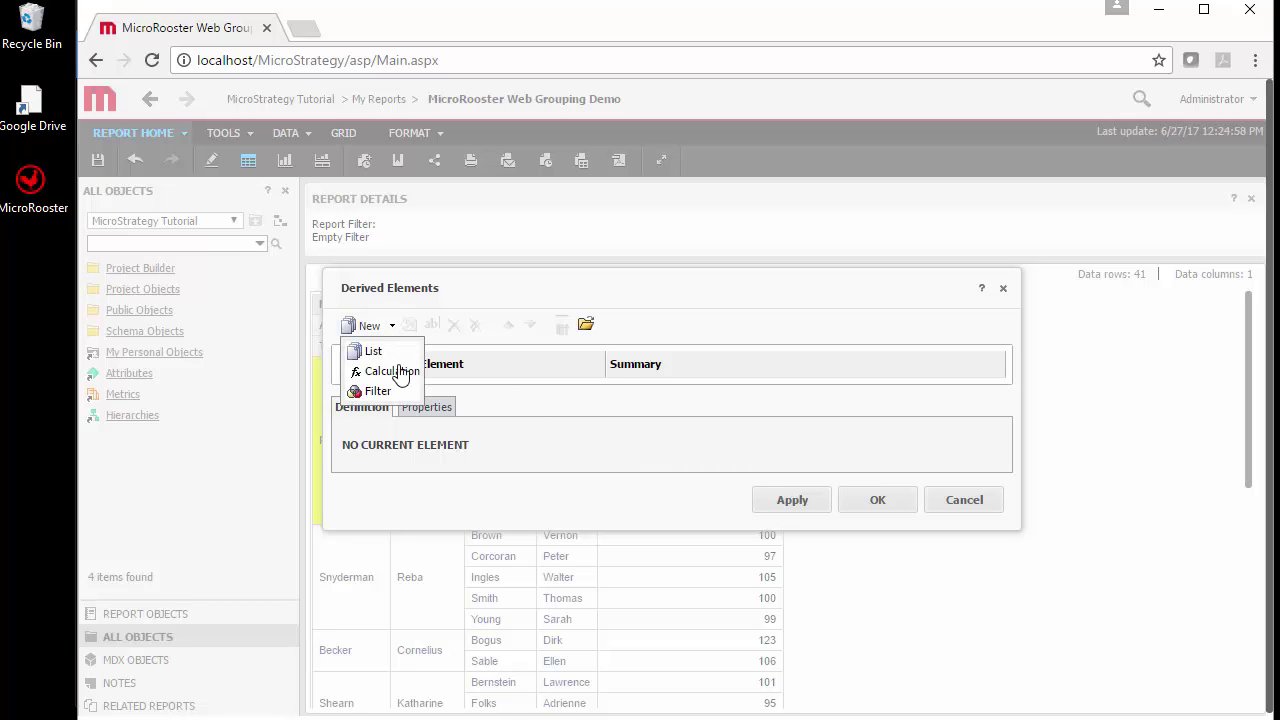
{"action": "left_click", "coordinate": [379, 391]}
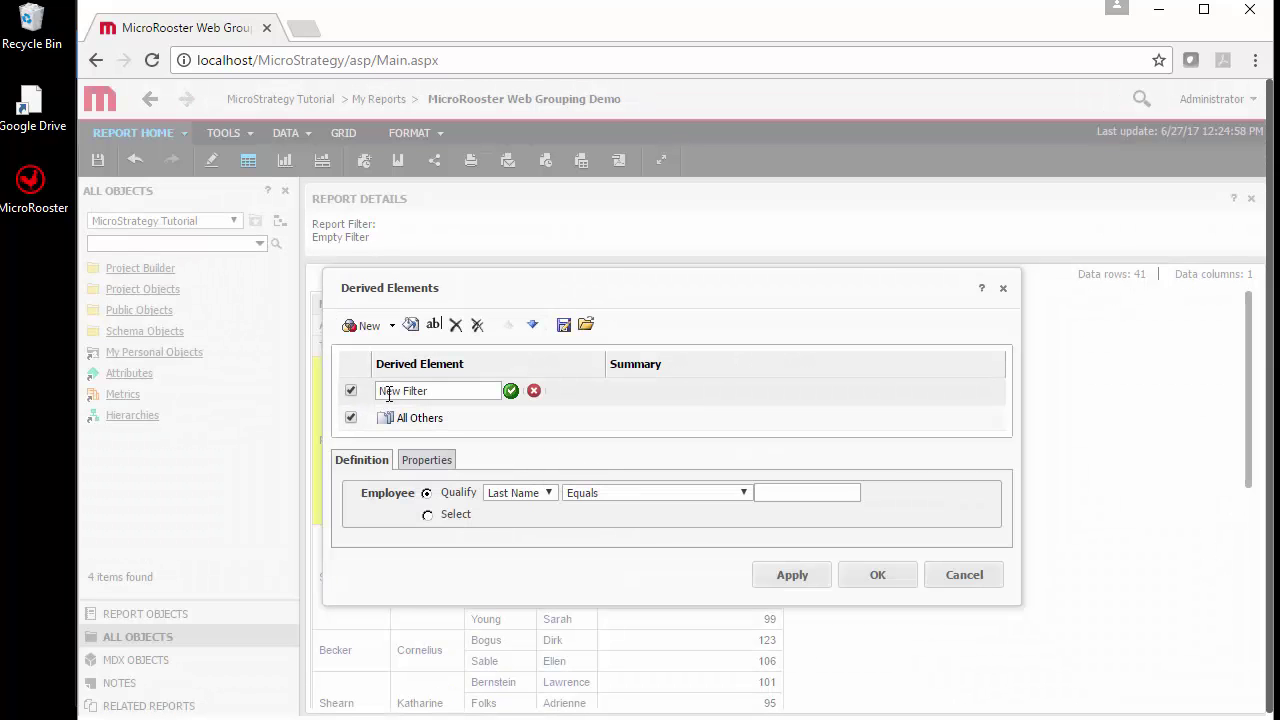
Name the filter 'S' with condition Last Name Begins with S and apply it
{"action": "left_click_drag", "start_coordinate": [440, 391], "coordinate": [374, 390]}
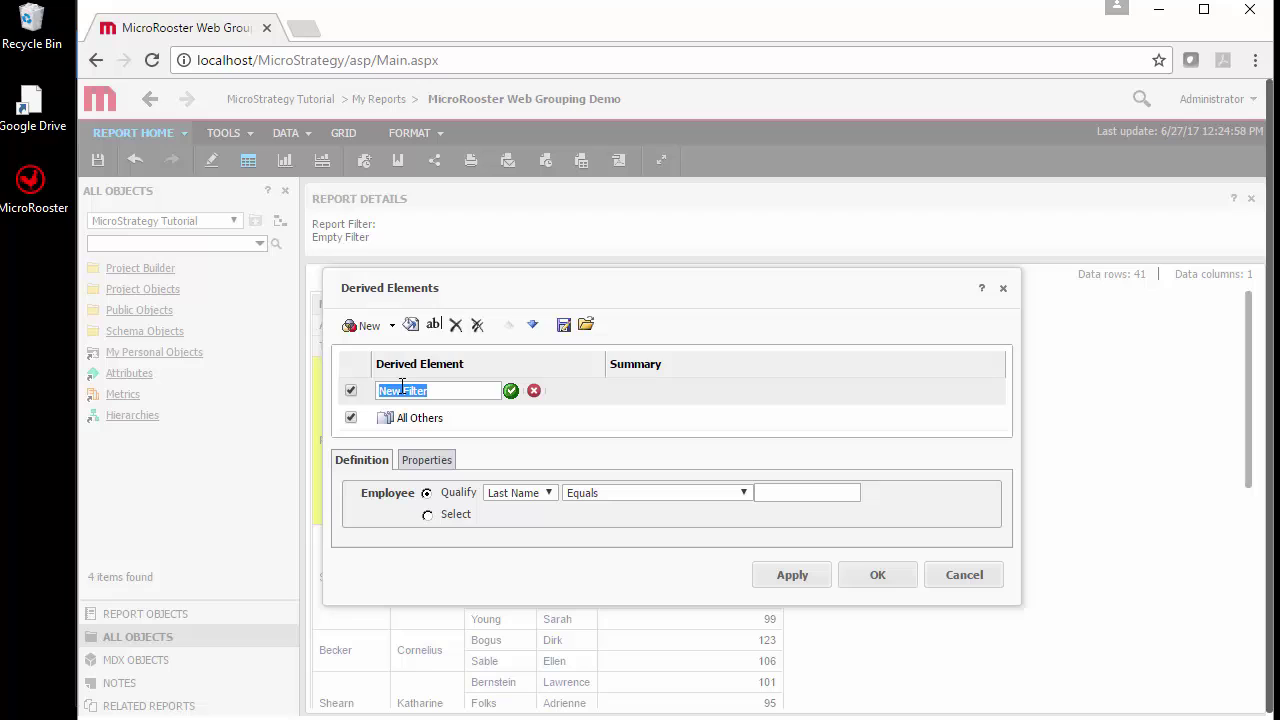
{"action": "left_click_drag", "start_coordinate": [432, 294], "coordinate": [726, 260]}
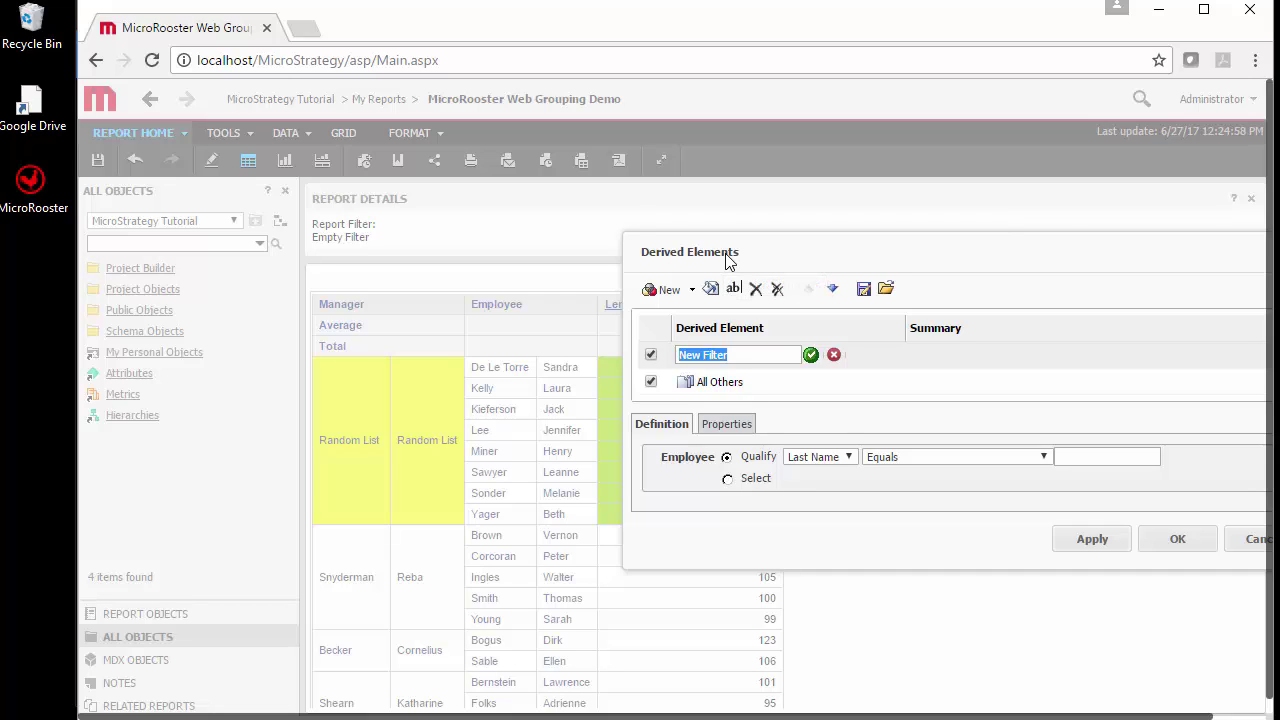
{"action": "type", "text": "S"}
{"action": "left_click", "coordinate": [1046, 457]}
{"action": "left_click", "coordinate": [936, 622]}
{"action": "type", "text": "S"}
{"action": "left_click", "coordinate": [1174, 540]}
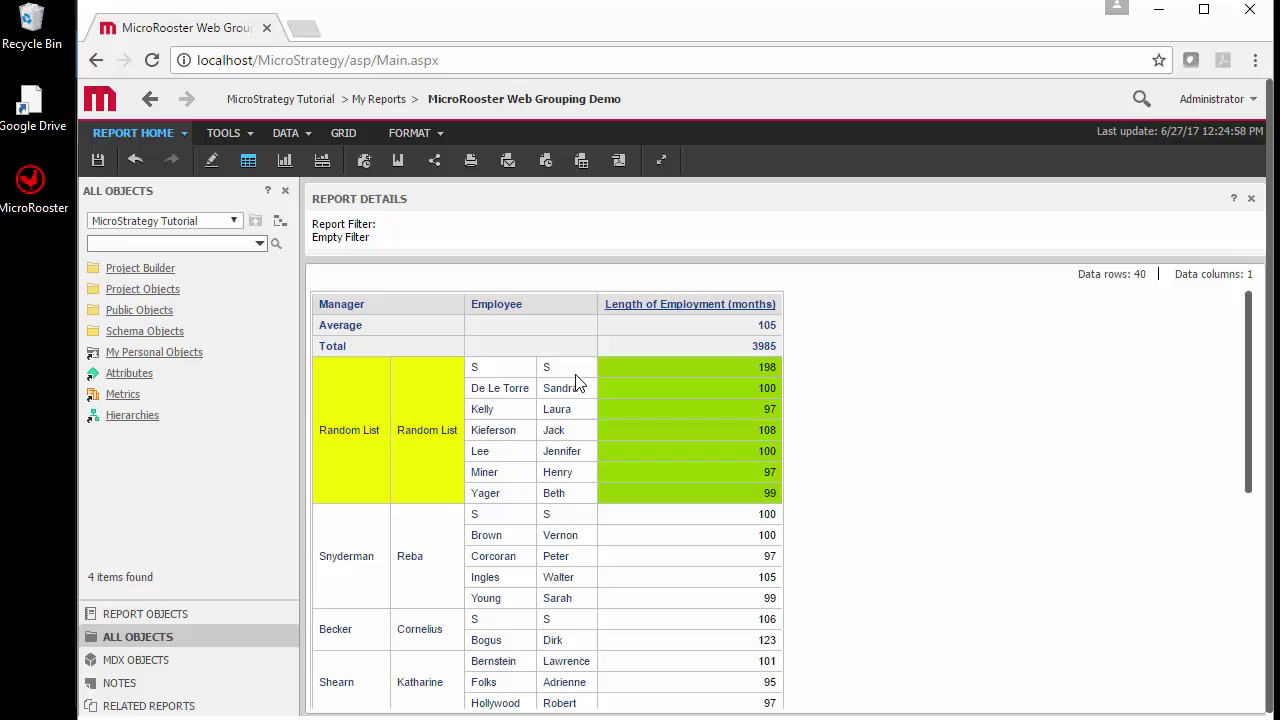
{"action": "left_click", "coordinate": [765, 366]}
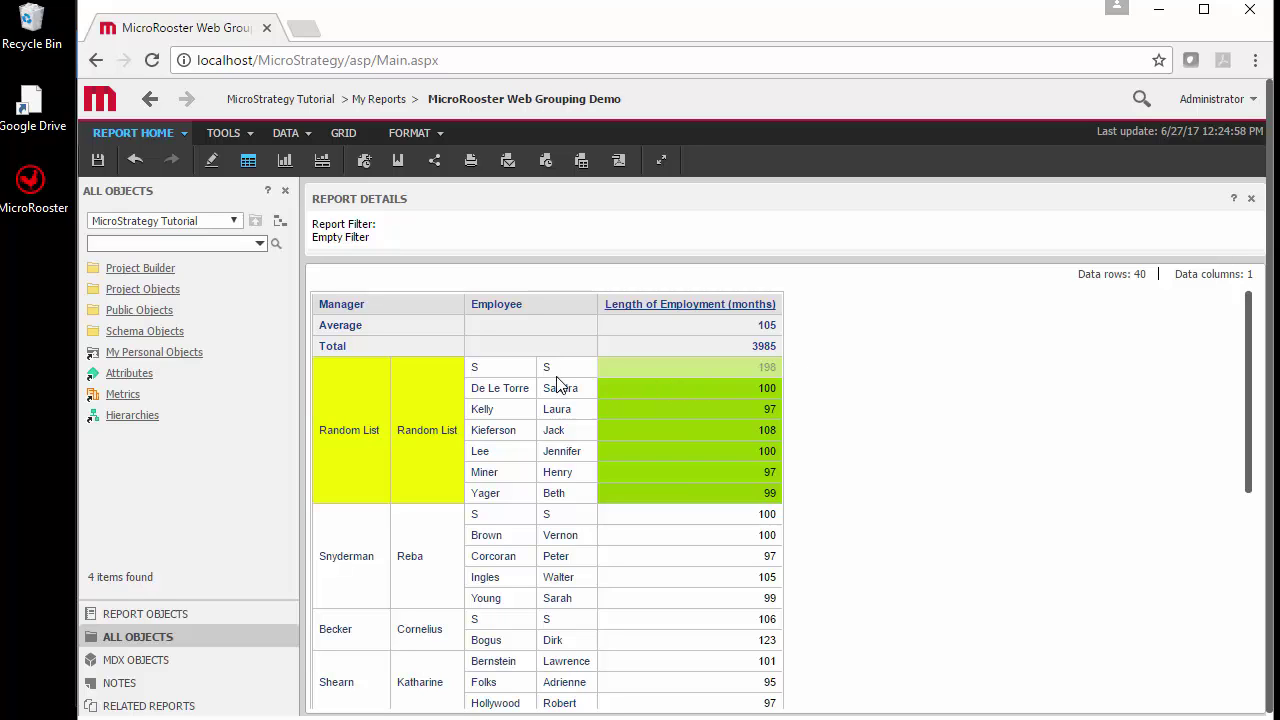
Create an Average calculation element over two selected employees and apply it to the report
{"action": "right_click", "coordinate": [504, 304]}
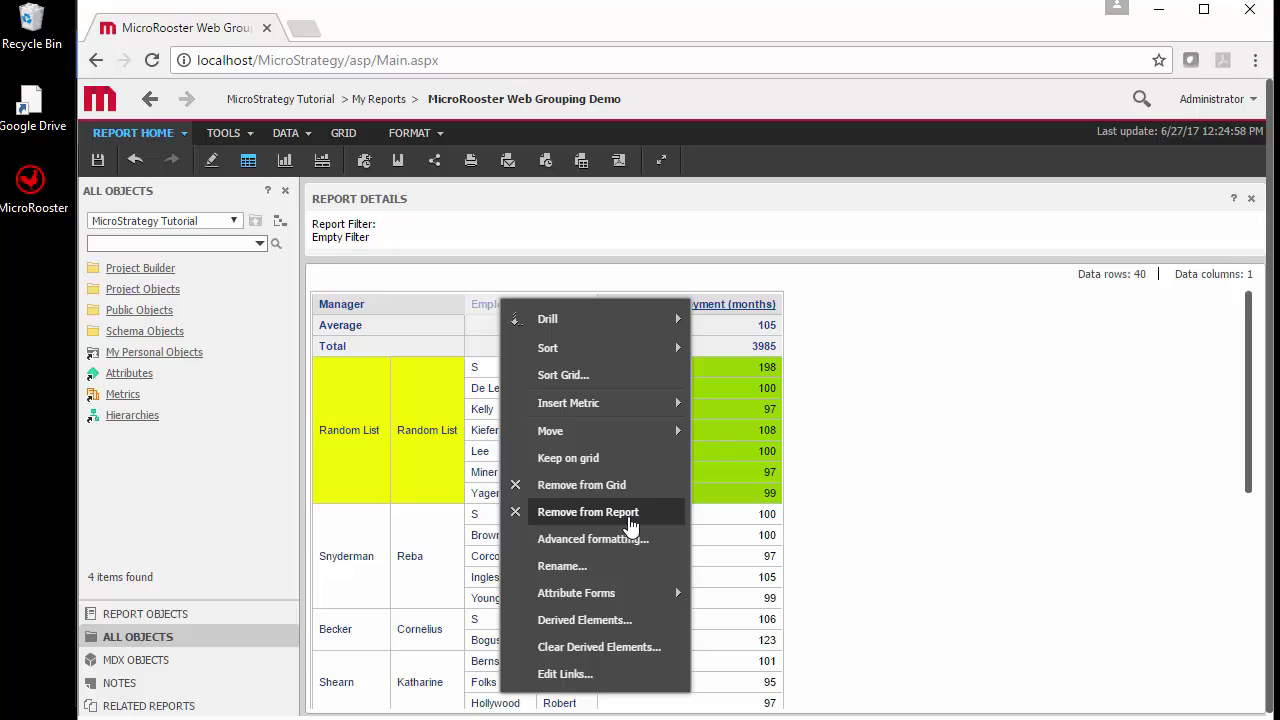
{"action": "left_click", "coordinate": [645, 620]}
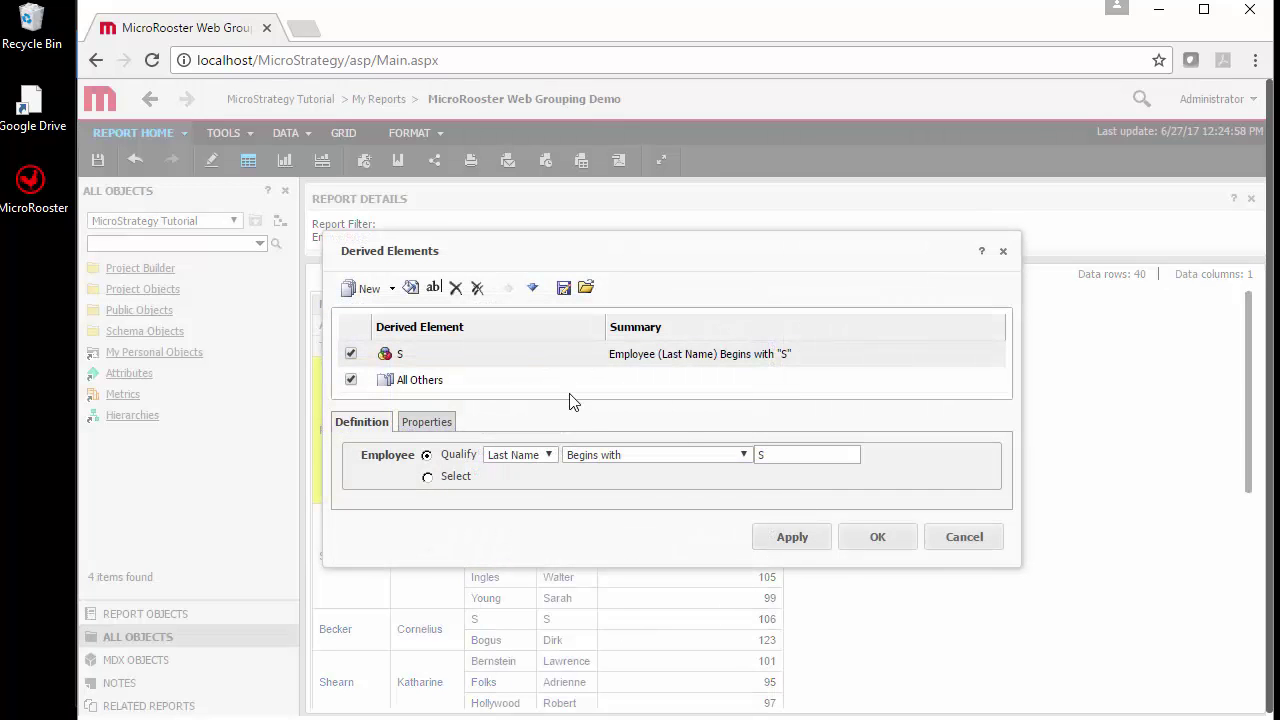
{"action": "left_click", "coordinate": [366, 288]}
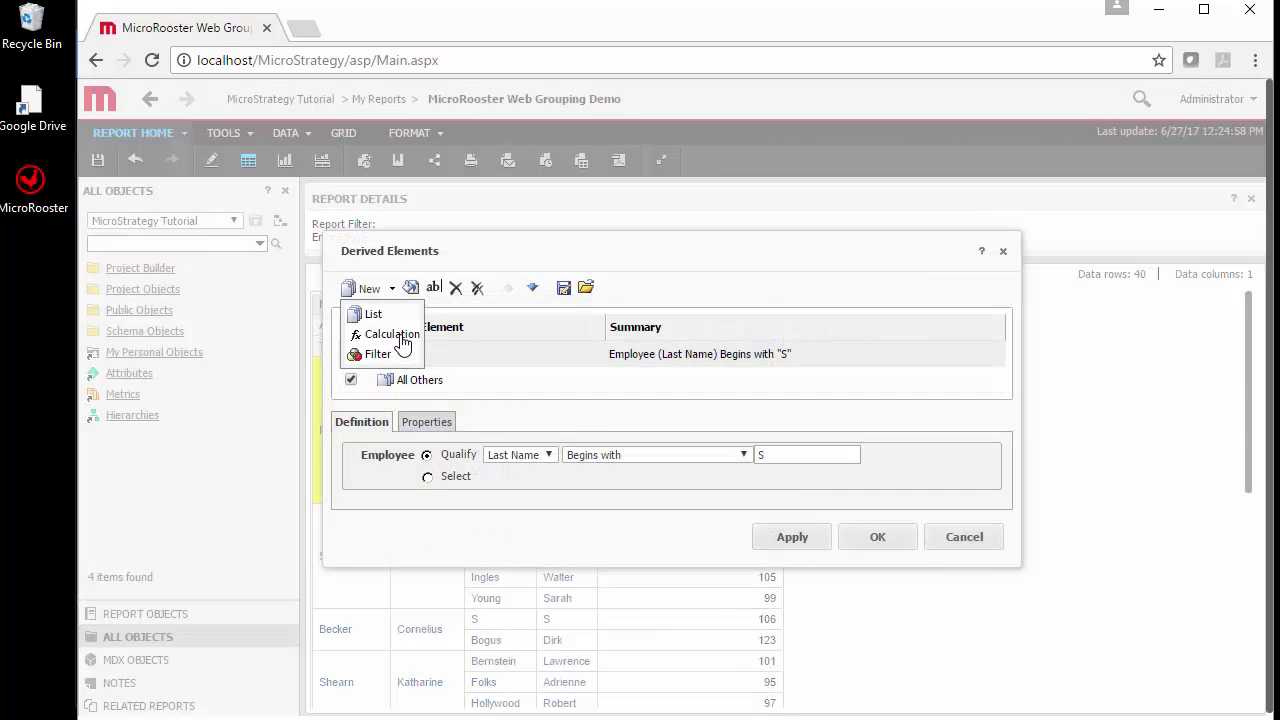
{"action": "left_click", "coordinate": [401, 336]}
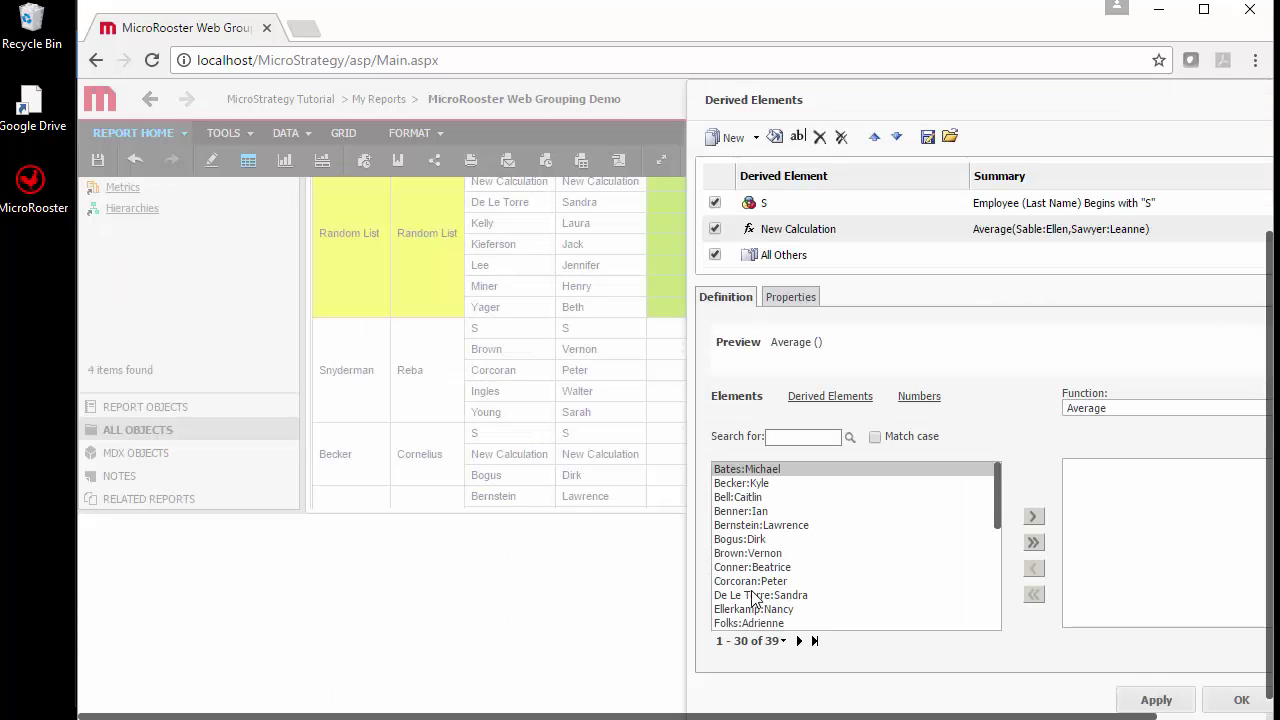
{"action": "left_click", "coordinate": [746, 596]}
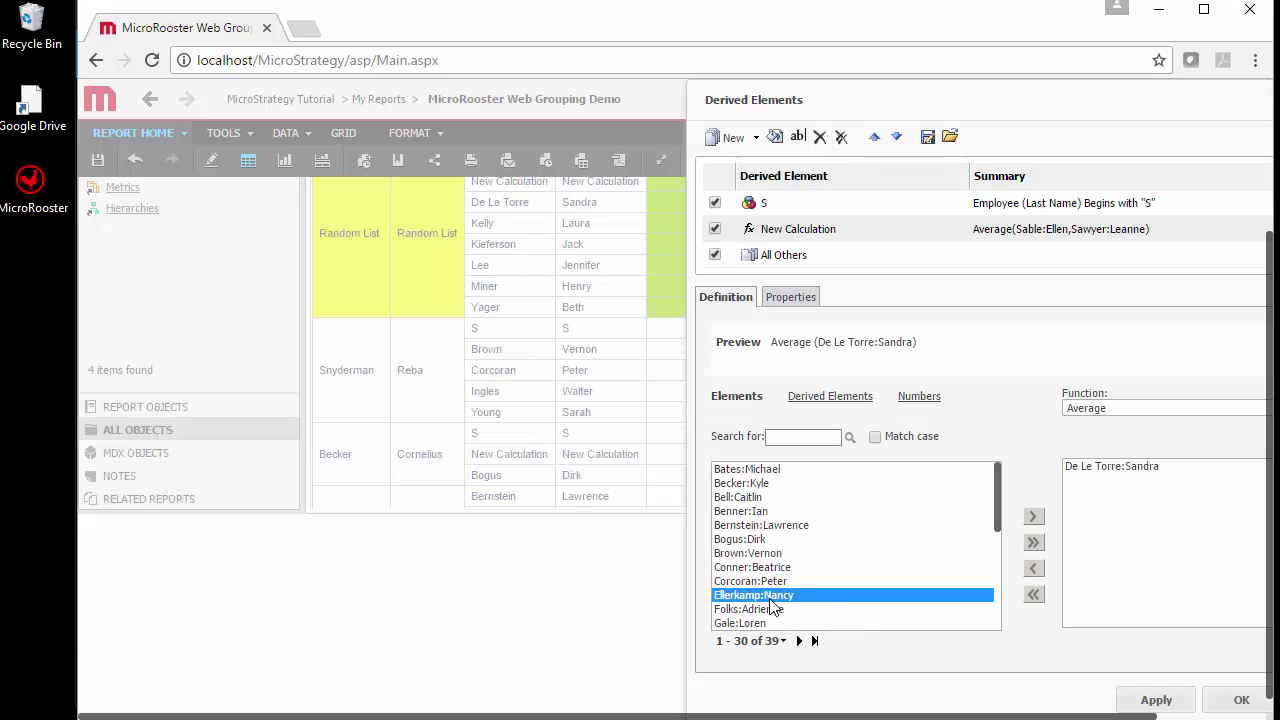
{"action": "scroll", "coordinate": [903, 545], "scroll_direction": "down", "scroll_amount": 2}
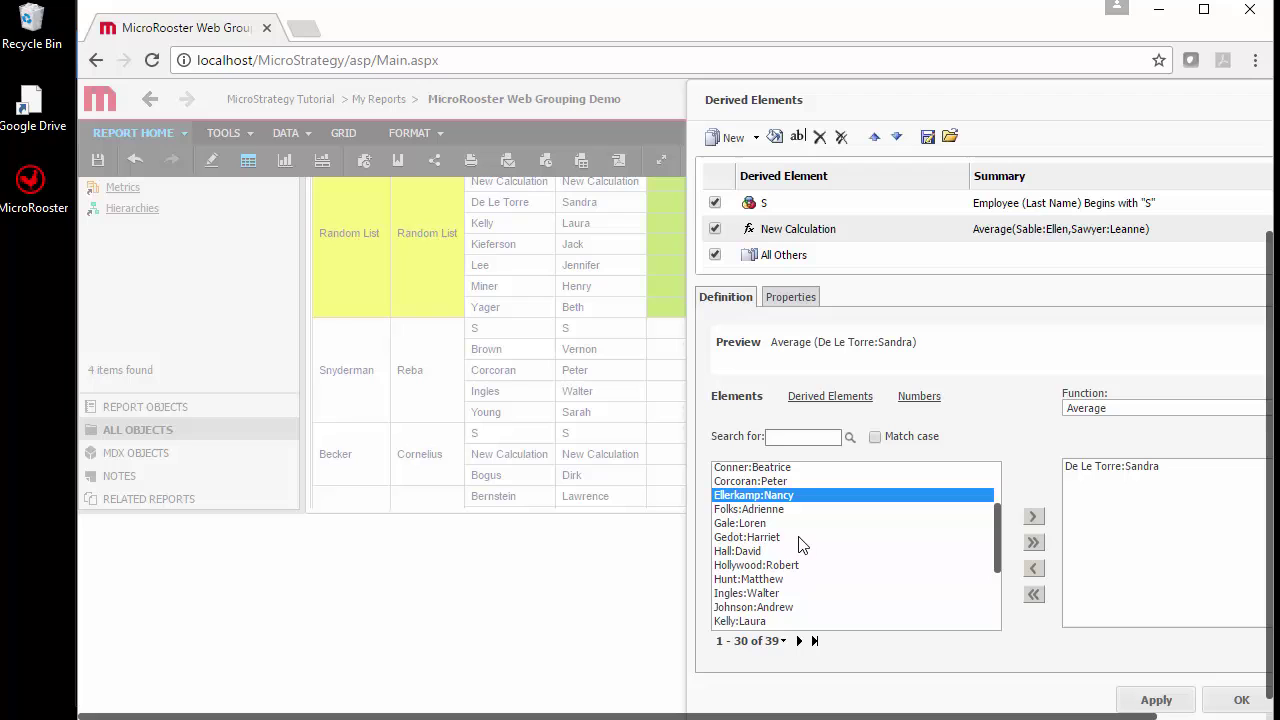
{"action": "double_click", "coordinate": [753, 622]}
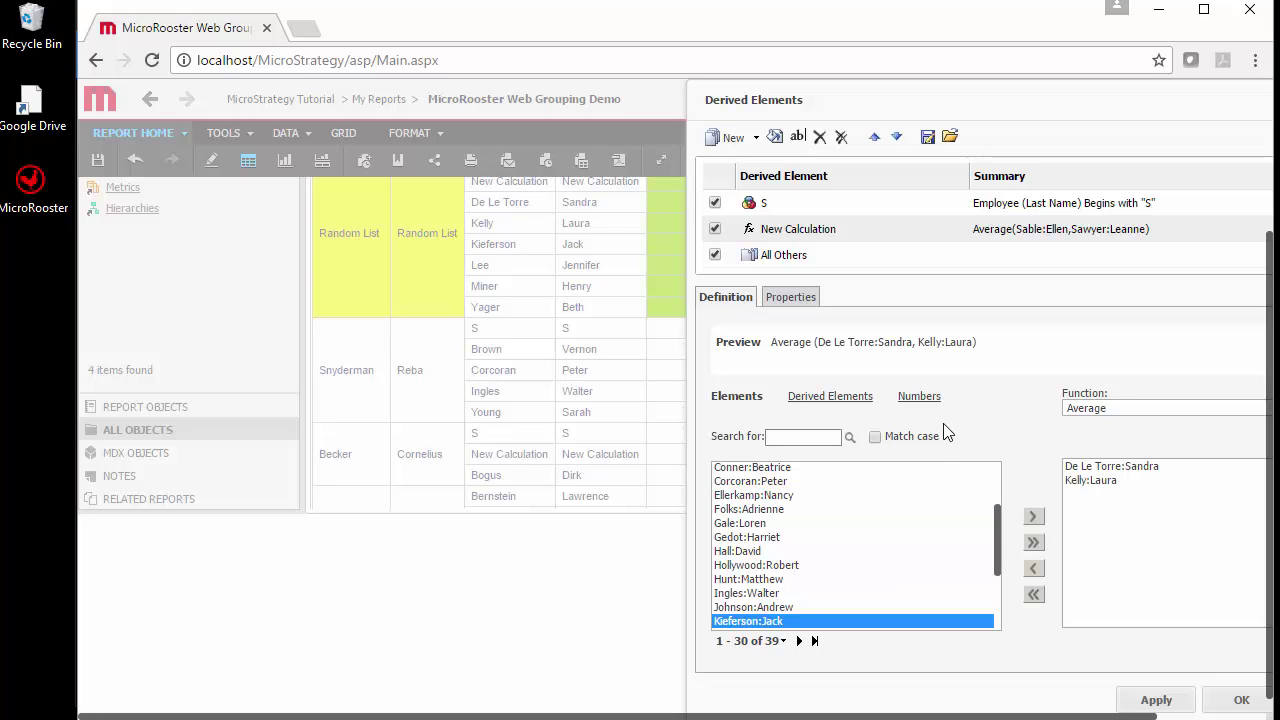
{"action": "left_click", "coordinate": [1155, 701]}
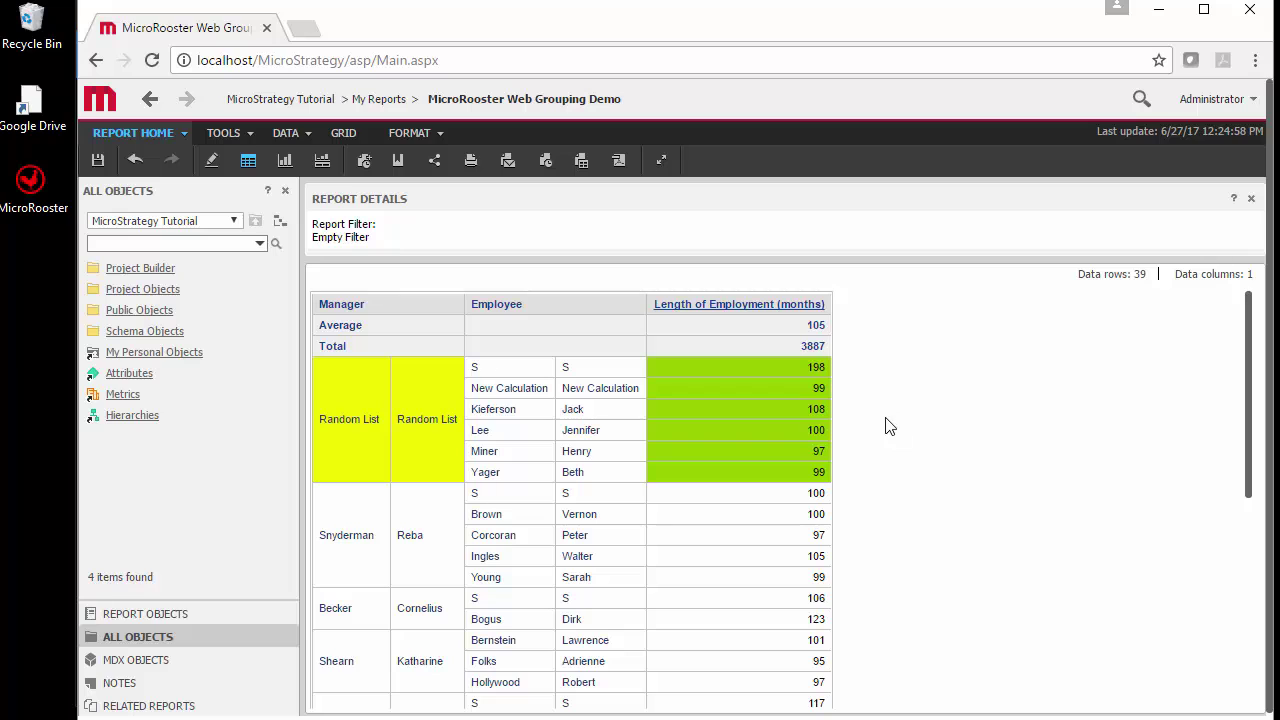
Rename the S group to 'Total Begin with S' and the calculation after its two employees, then apply
{"action": "right_click", "coordinate": [491, 313]}
{"action": "left_click", "coordinate": [573, 616]}
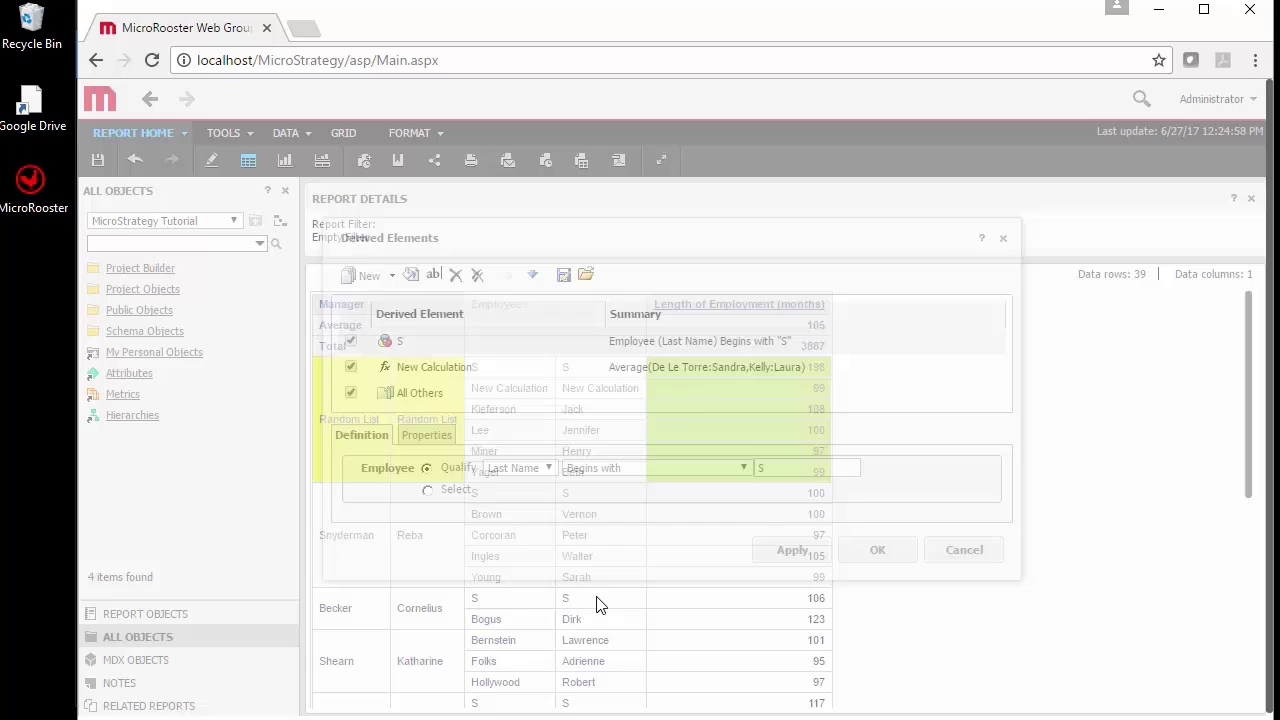
{"action": "double_click", "coordinate": [403, 342]}
{"action": "type", "text": "Total Begin with S"}
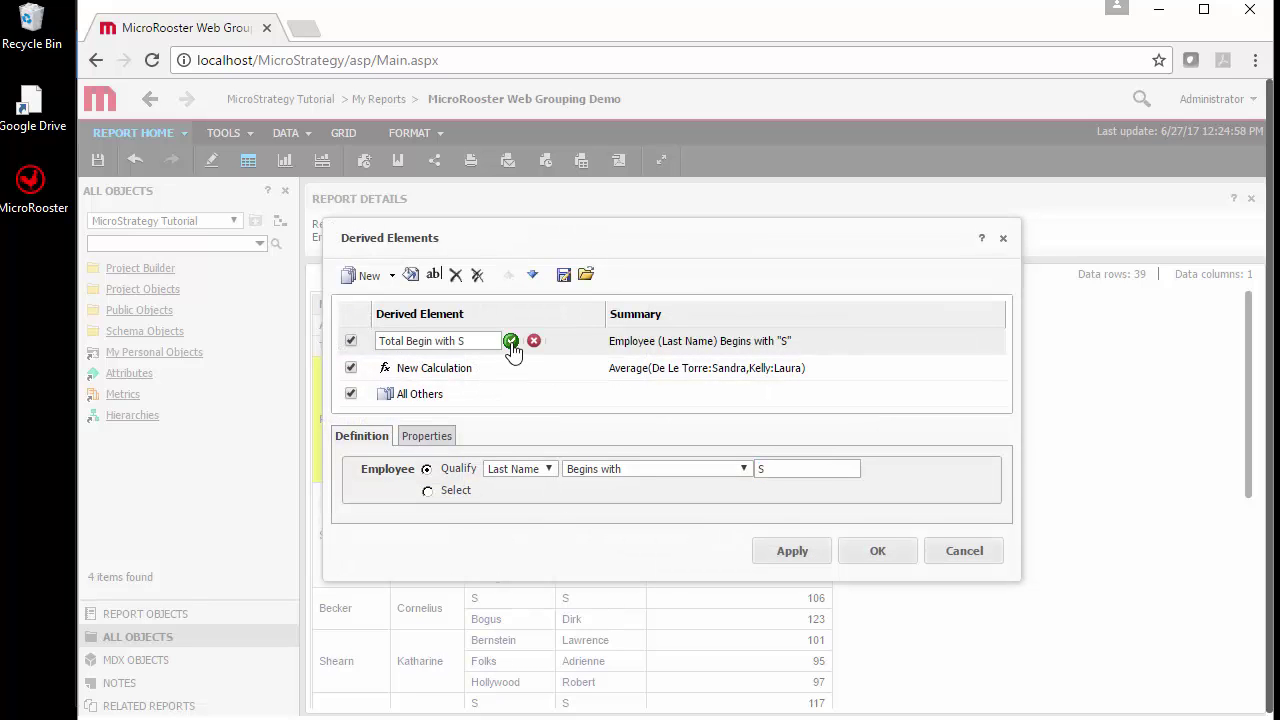
{"action": "left_click", "coordinate": [511, 341]}
{"action": "double_click", "coordinate": [451, 367]}
{"action": "type", "text": "Avg Sandra and Laura"}
{"action": "left_click", "coordinate": [511, 369]}
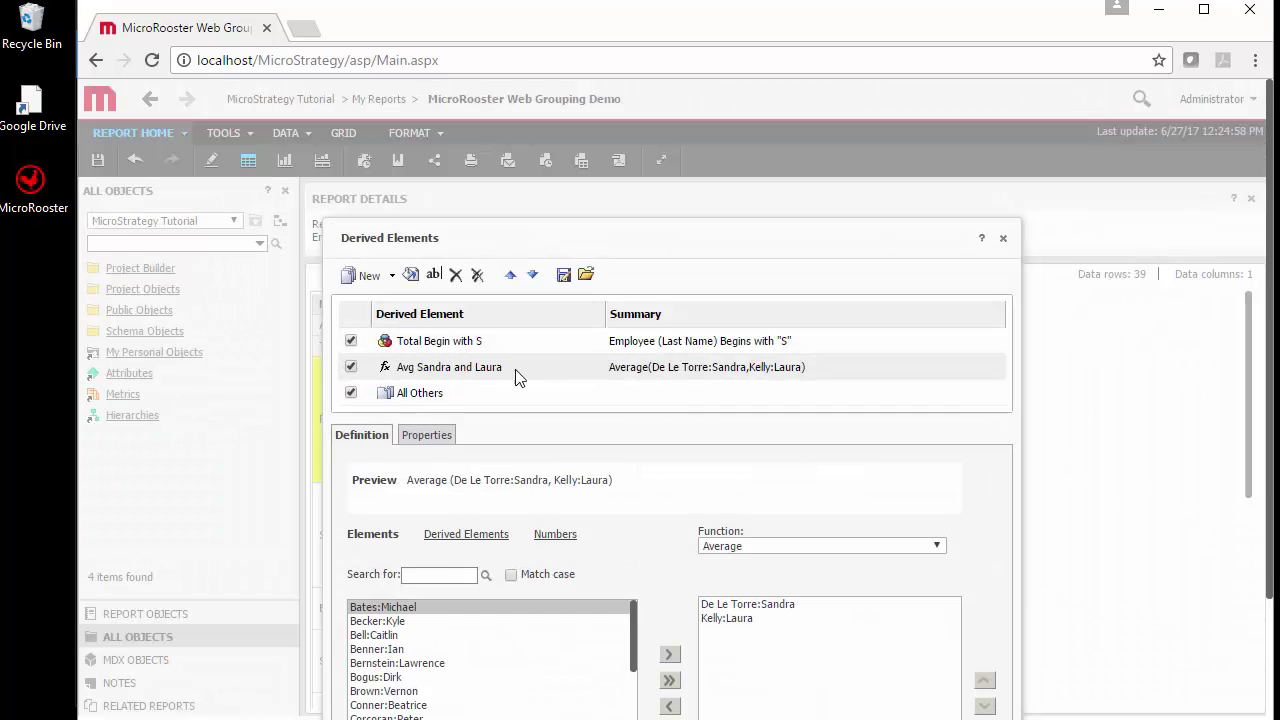
{"action": "left_click", "coordinate": [791, 689]}
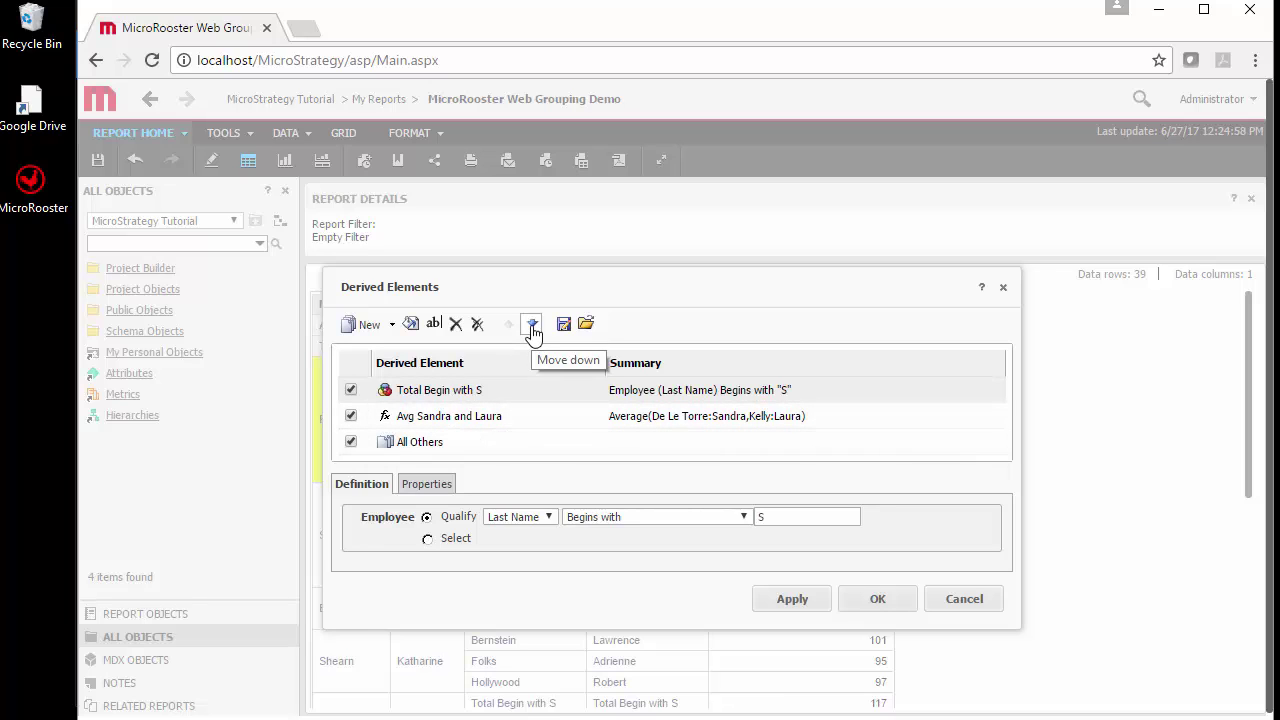
Add the number 110 to the Sandra and Laura average's inputs, giving an Average of 105
{"action": "left_click", "coordinate": [409, 416]}
{"action": "scroll", "coordinate": [543, 584], "scroll_direction": "down", "scroll_amount": 3}
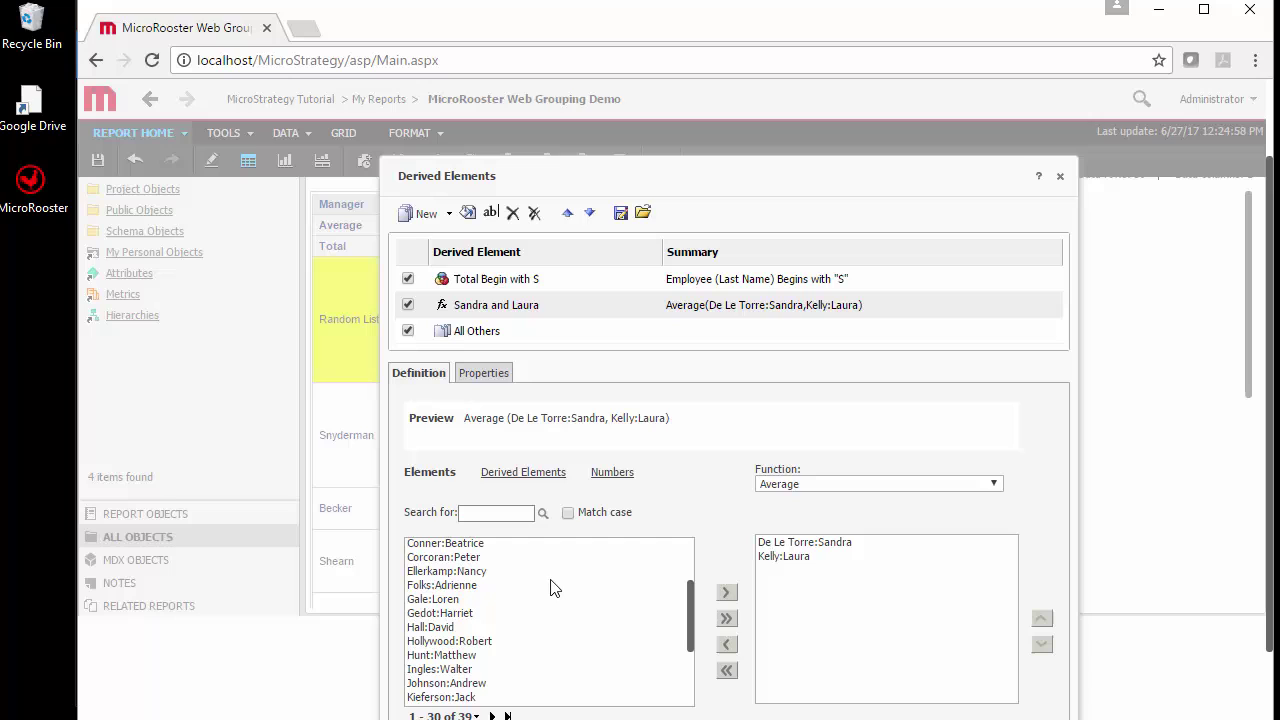
{"action": "left_click", "coordinate": [527, 474]}
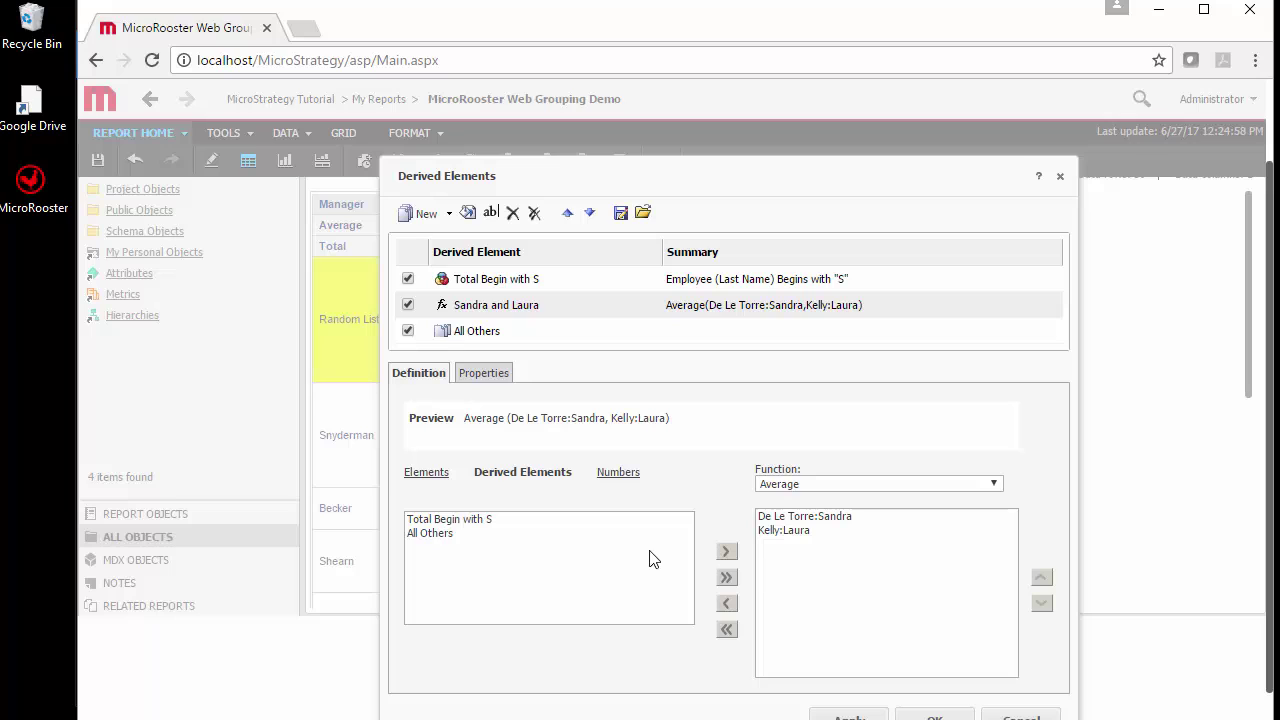
{"action": "left_click", "coordinate": [619, 474]}
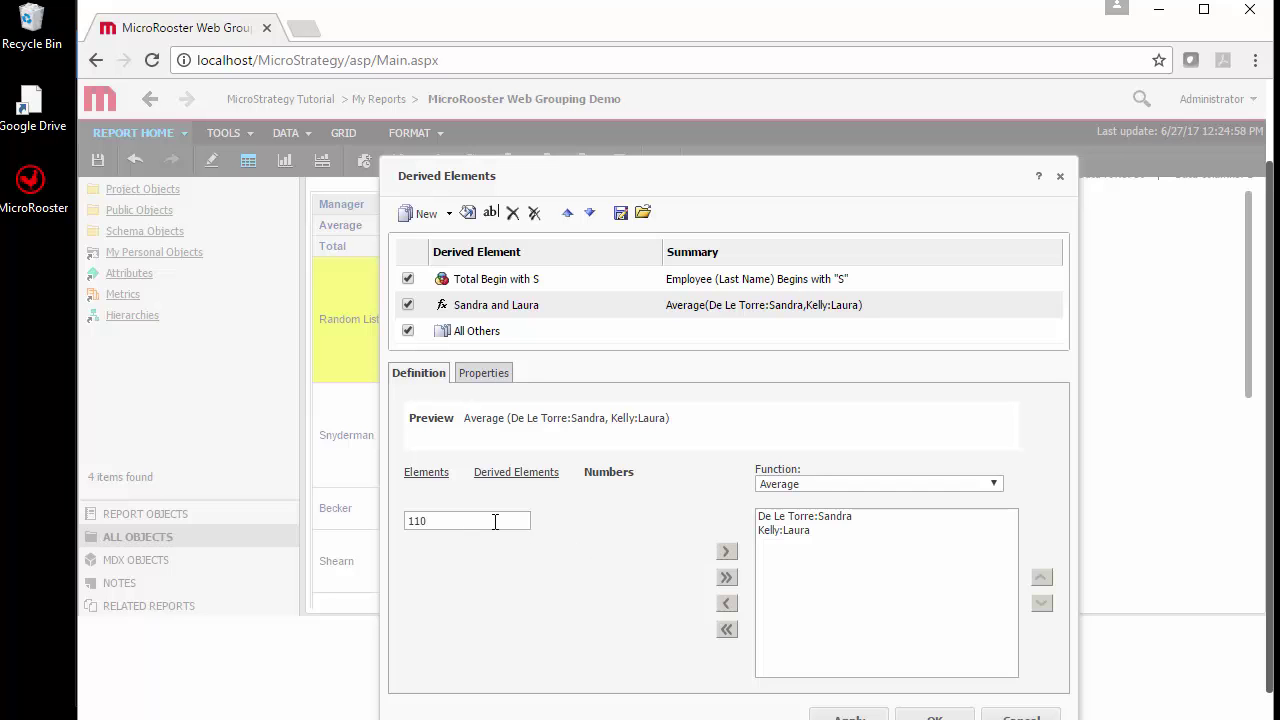
{"action": "type", "text": "110"}
{"action": "left_click", "coordinate": [727, 551]}
{"action": "scroll", "coordinate": [700, 610], "scroll_direction": "down", "scroll_amount": 1}
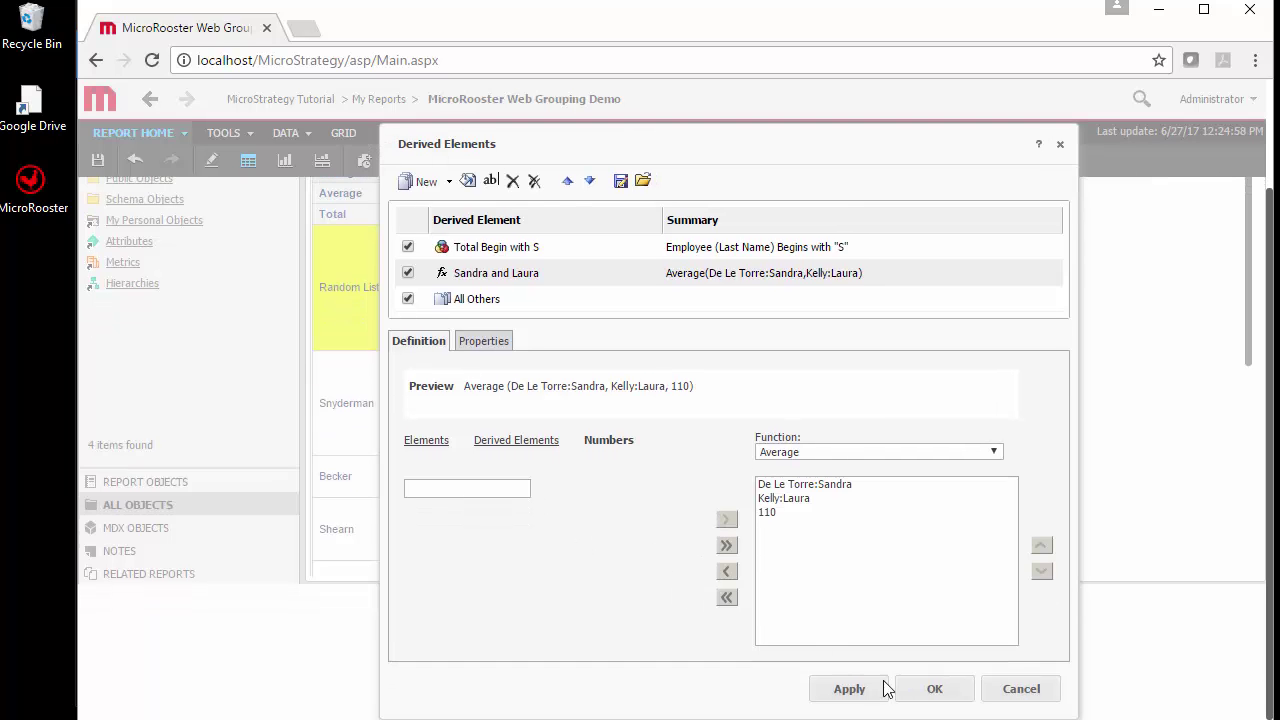
{"action": "left_click", "coordinate": [925, 689]}
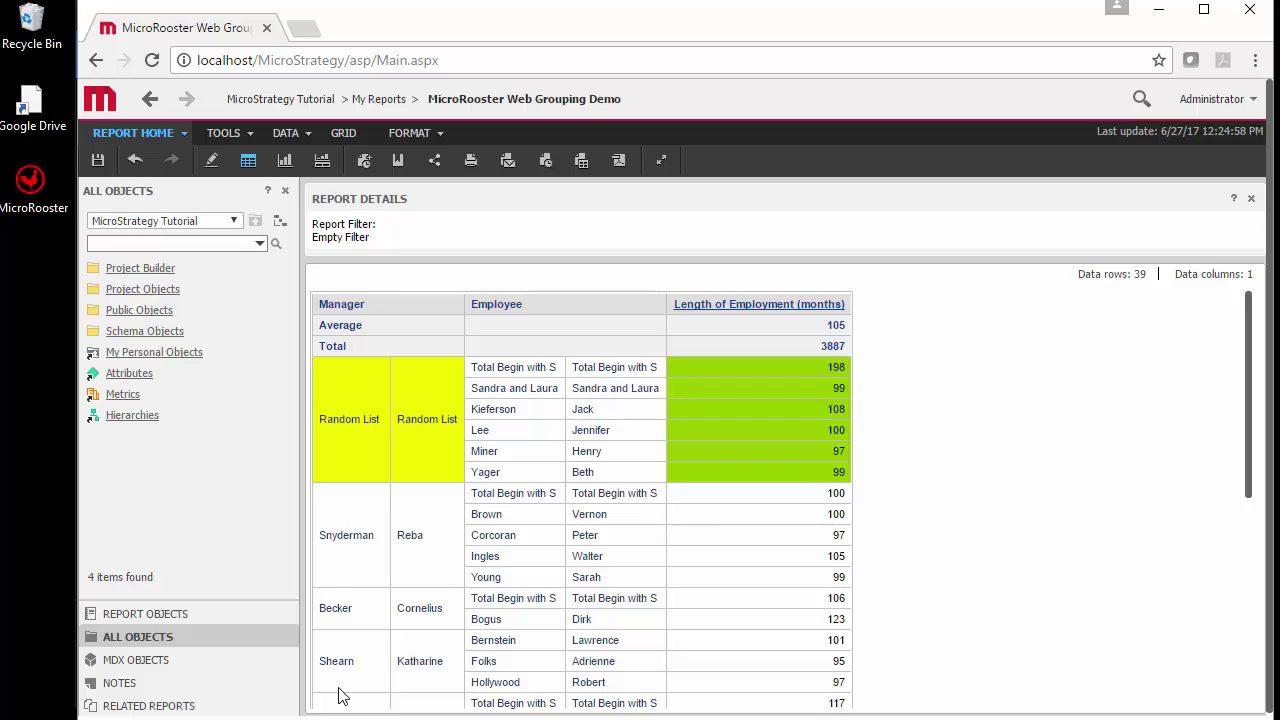